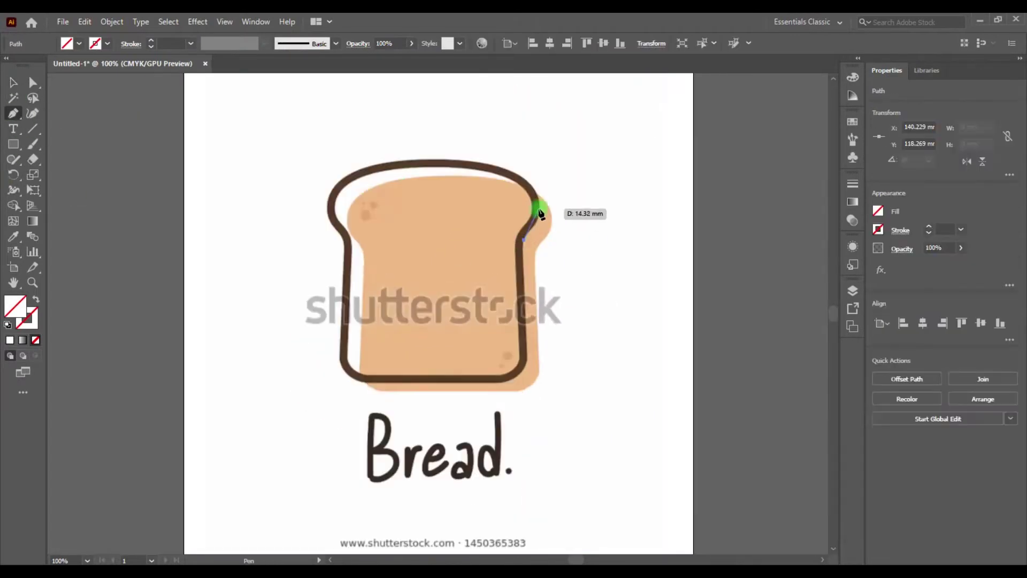
- Start the crust path along the top and give its stroke a yellow-green colour
drag(535, 183, 539, 188)
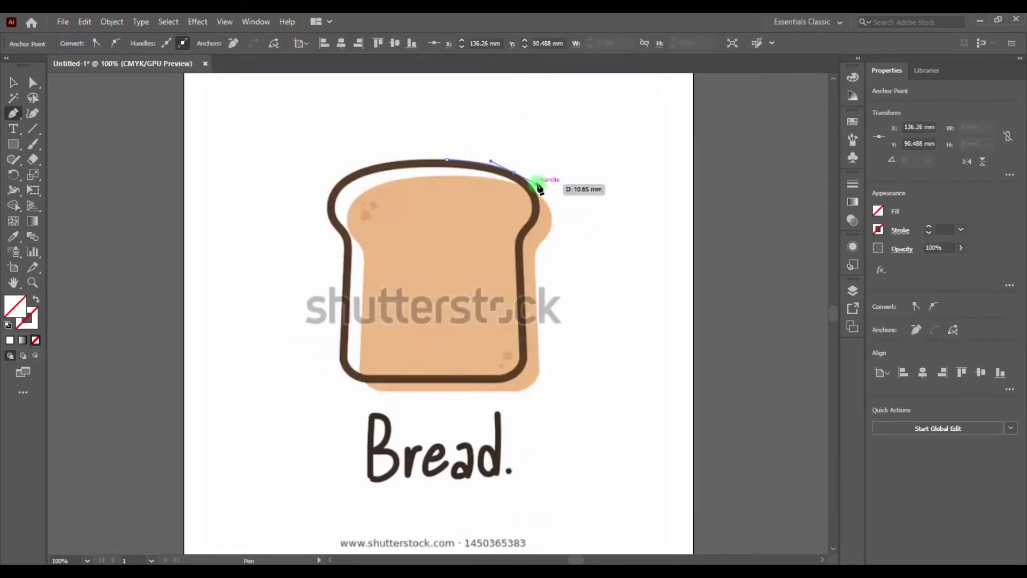
click(31, 320)
key(ctrl+plus)
click(710, 104)
mouse_move(456, 410)
mouse_down()
mouse_move(528, 301)
mouse_move(531, 346)
mouse_move(515, 249)
mouse_up()
- Trace the right crust down to the bottom centre and refine the curves
click(515, 328)
drag(519, 388, 508, 415)
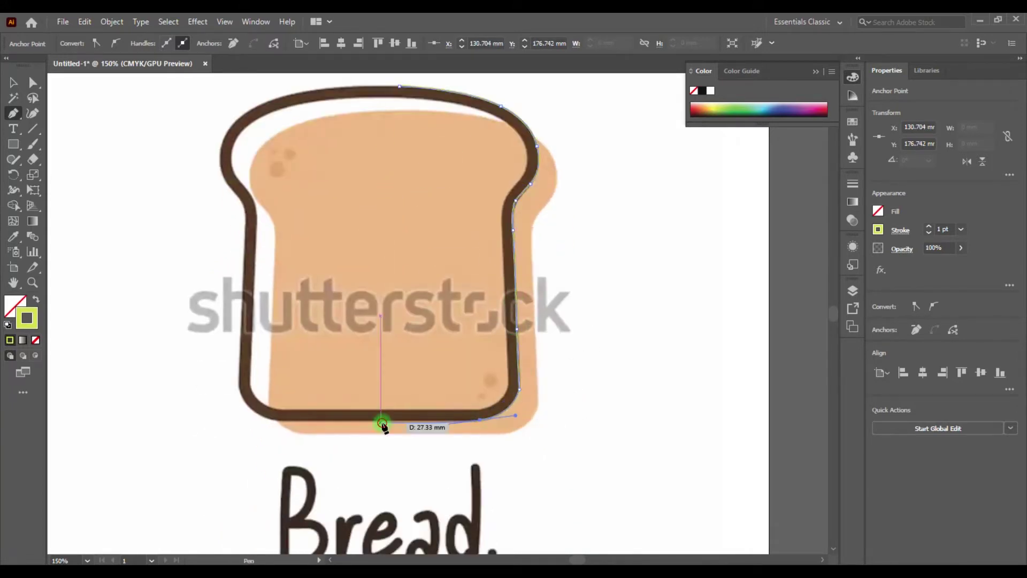
click(381, 423)
scroll(399, 136, up, 2)
key(shift+grave)
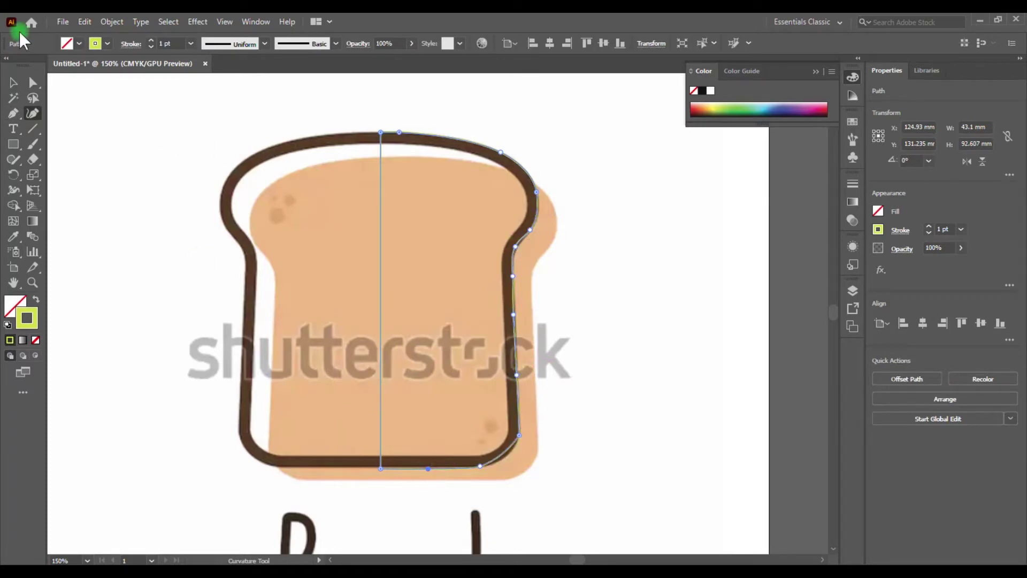
click(852, 290)
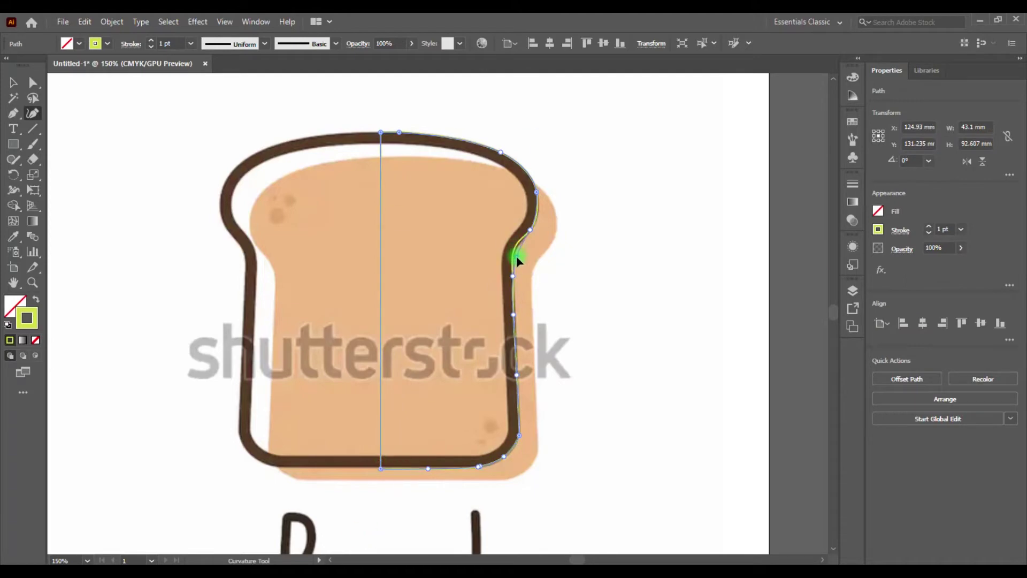
- Make a mirrored copy of the right half outline
scroll(516, 256, up, 3)
scroll(404, 331, down, 3)
right_click(445, 225)
key(v)
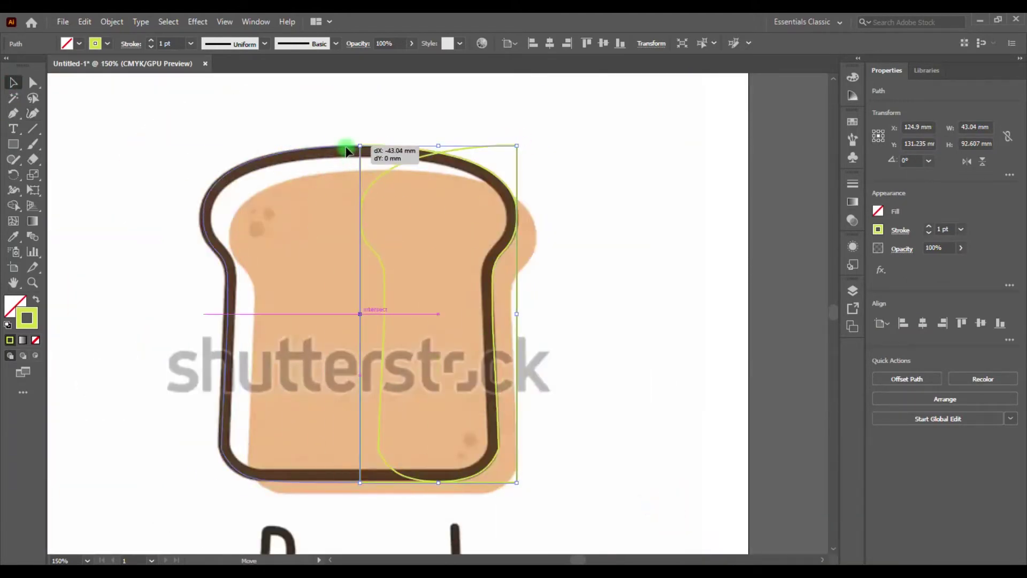
- Undo the misplaced mirrored copy and adjust an anchor on the right half path
drag(347, 151, 347, 152)
key(shift+grave)
click(527, 119)
click(564, 428)
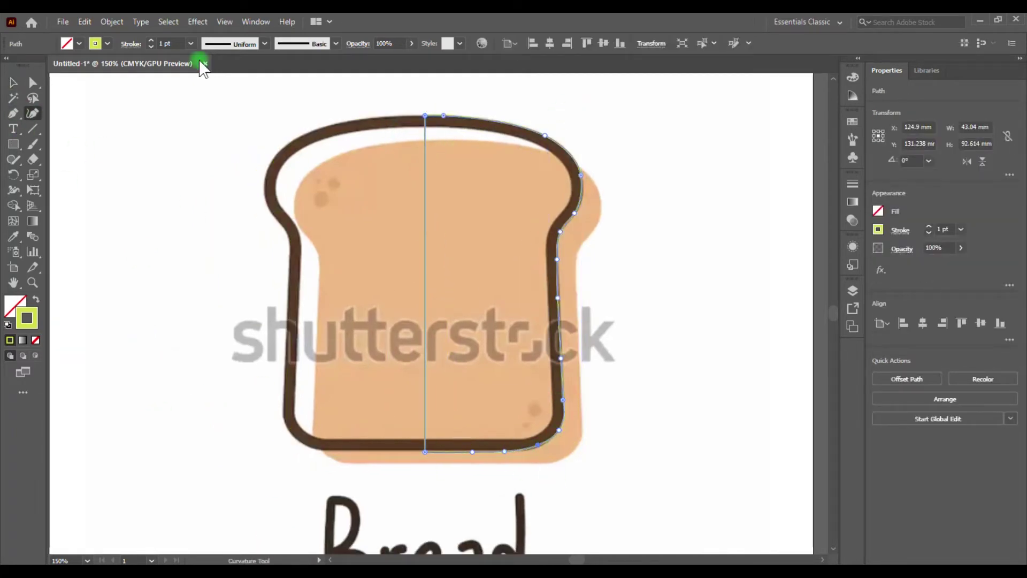
scroll(569, 476, up, 3)
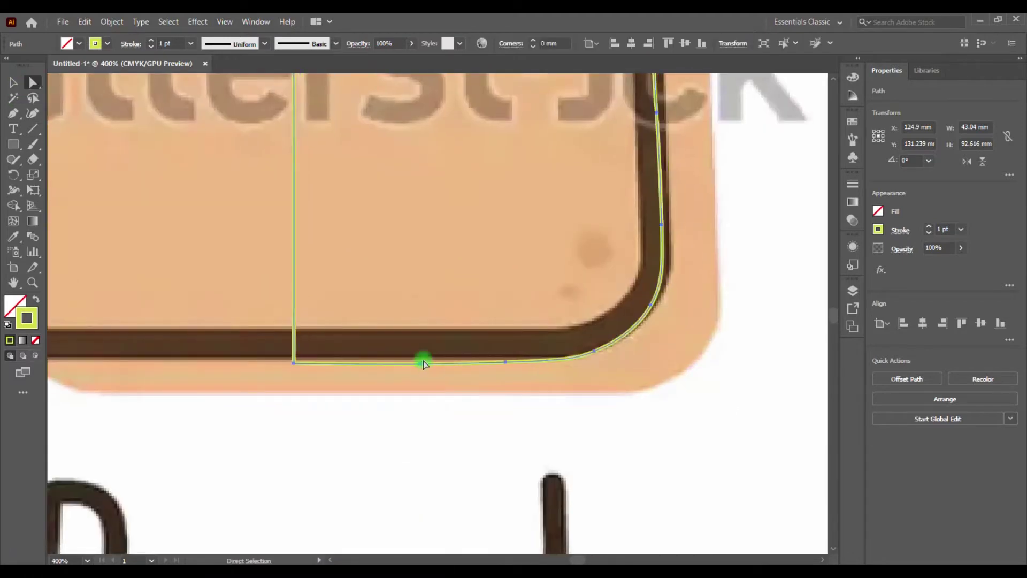
- Refine the bottom-edge anchors, shifting the centre line's bottom end left
key(a)
click(425, 358)
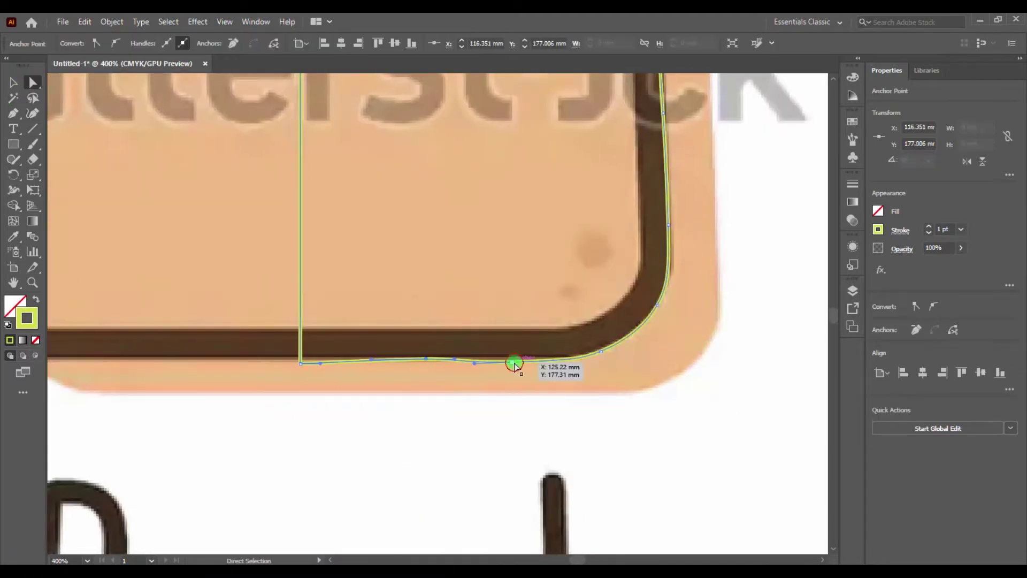
drag(301, 364, 292, 359)
key(shift+grave)
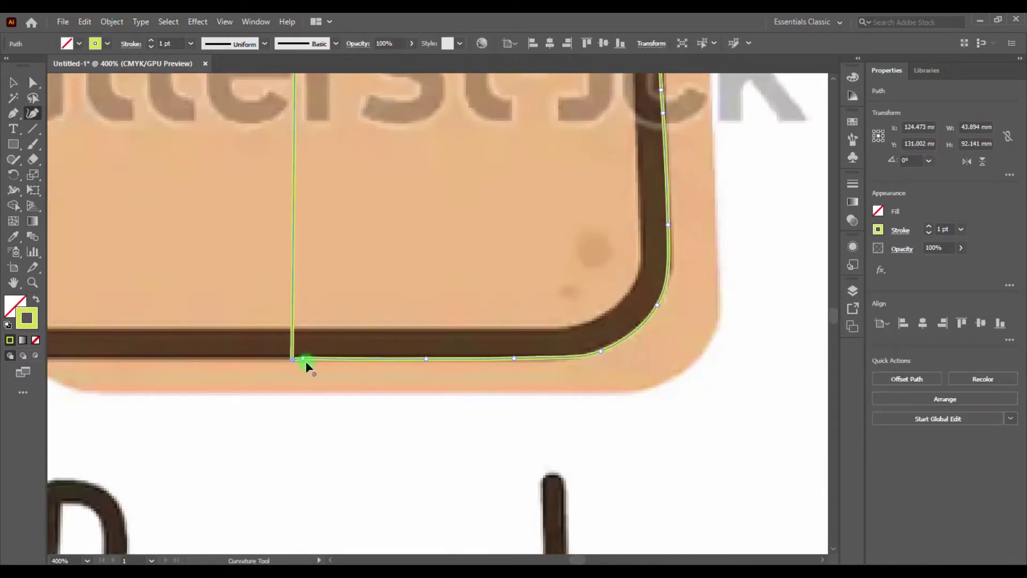
key(a)
click(335, 357)
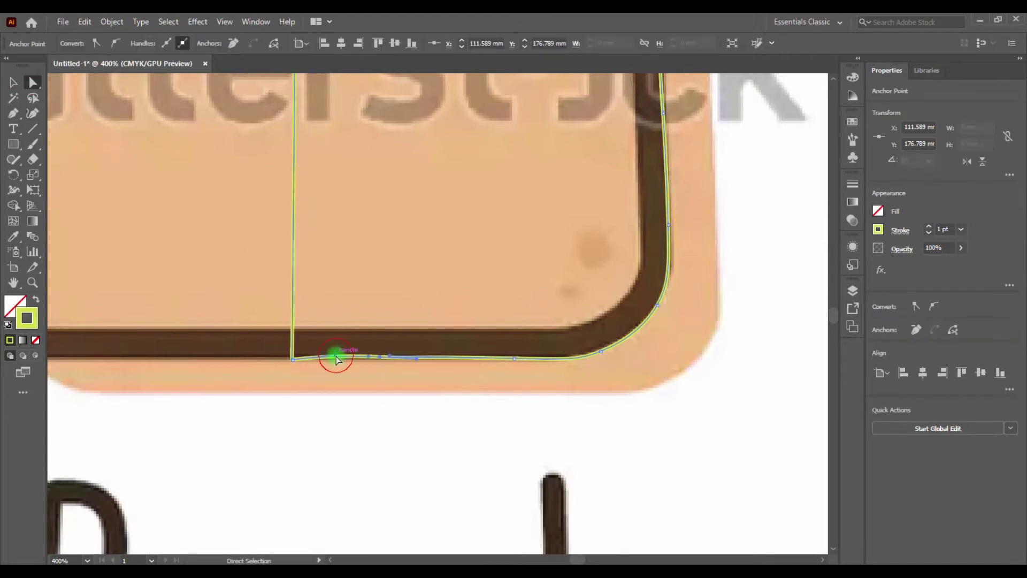
key(ctrl+plus)
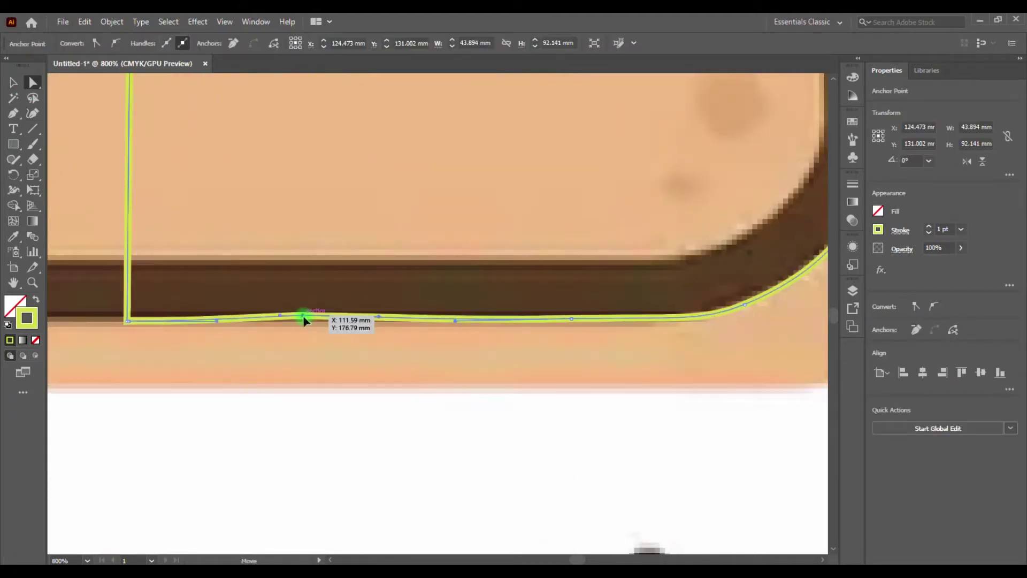
click(303, 320)
key(ctrl+minus)
key(ctrl+minus)
key(ctrl+minus)
scroll(335, 344, up, 5)
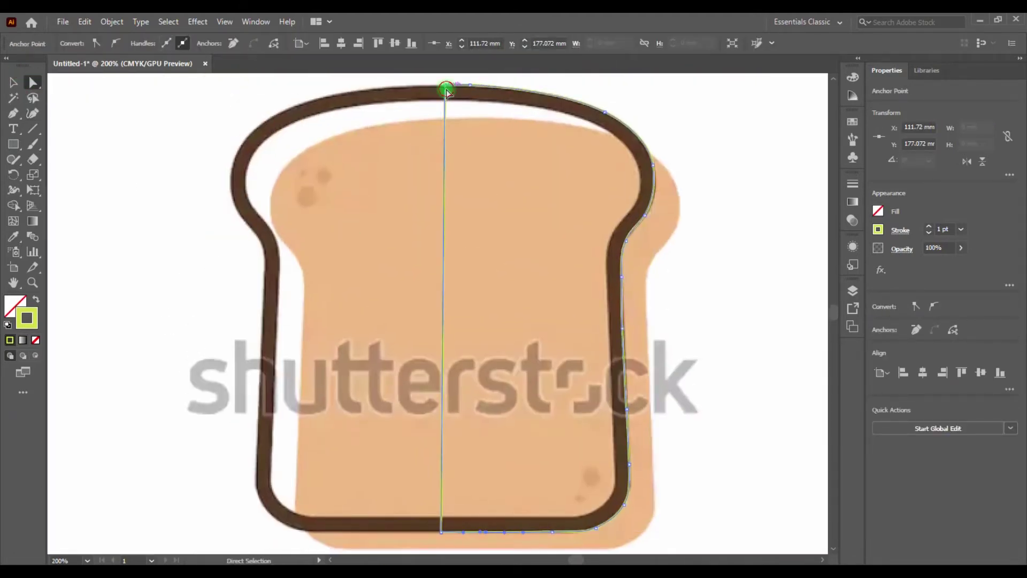
key(v)
- Reflect a copy of the half outline and move it onto the bread's left side
right_click(476, 142)
click(711, 406)
click(612, 407)
drag(641, 90, 428, 89)
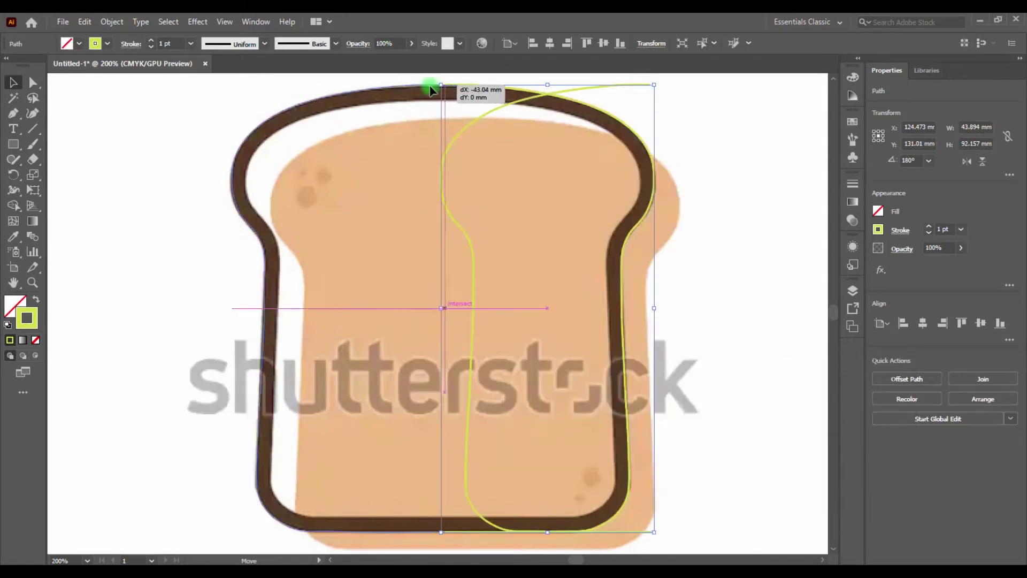
- Hide the reference bread image in the Layers panel
click(852, 327)
click(697, 344)
click(326, 106)
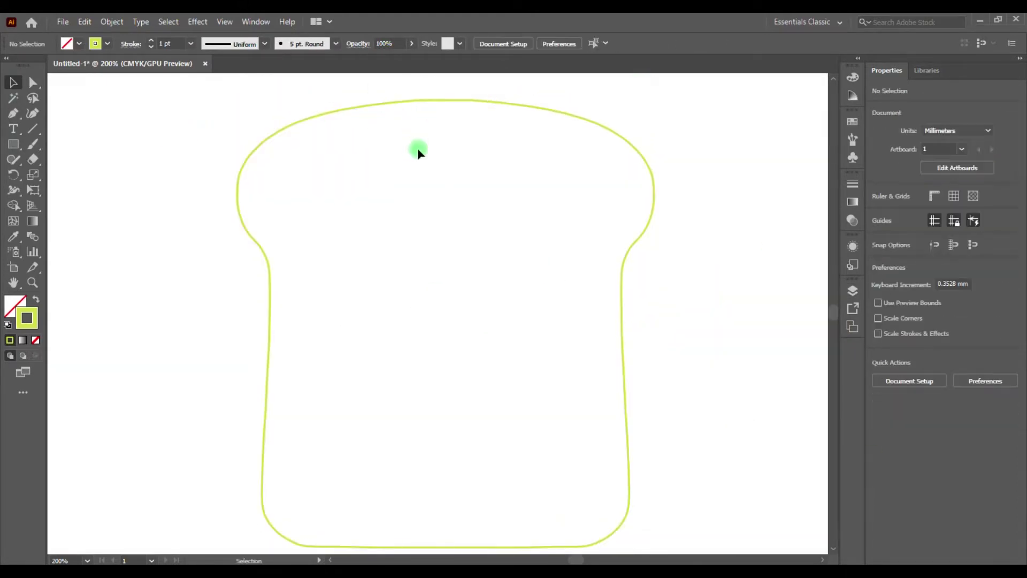
- Join the two halves at their meeting anchors into one outline
key(a)
scroll(412, 133, up, 1)
drag(417, 132, 470, 178)
scroll(427, 387, down, 3)
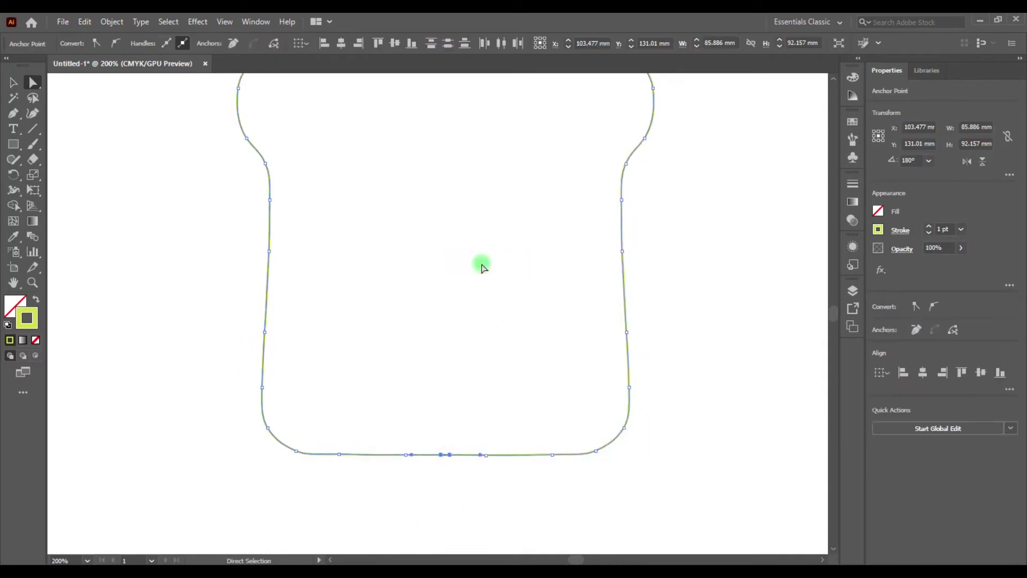
scroll(482, 265, up, 2)
click(375, 214)
- Draw a pointed crust flap curving inward on the right side
click(621, 306)
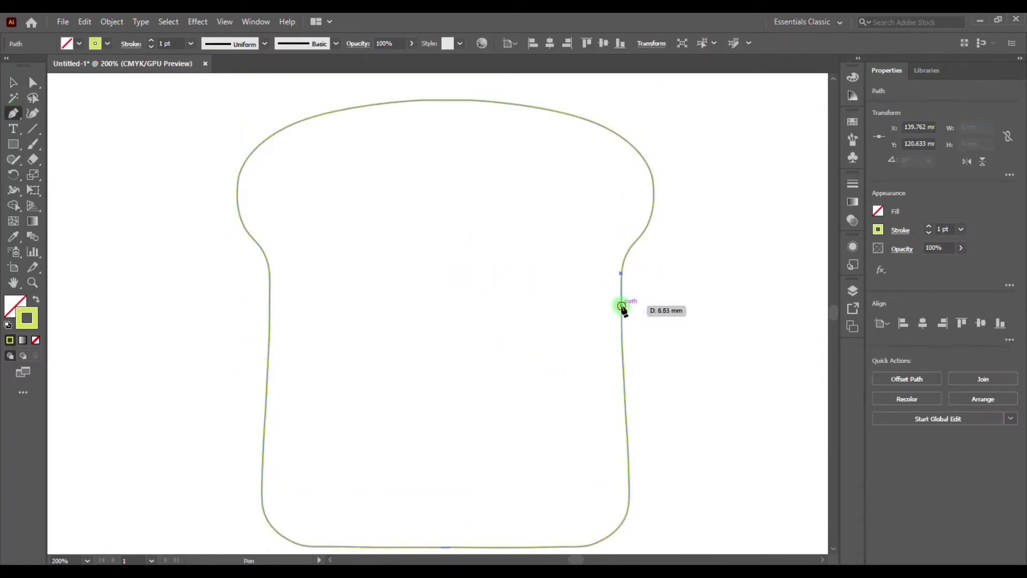
drag(535, 351, 507, 388)
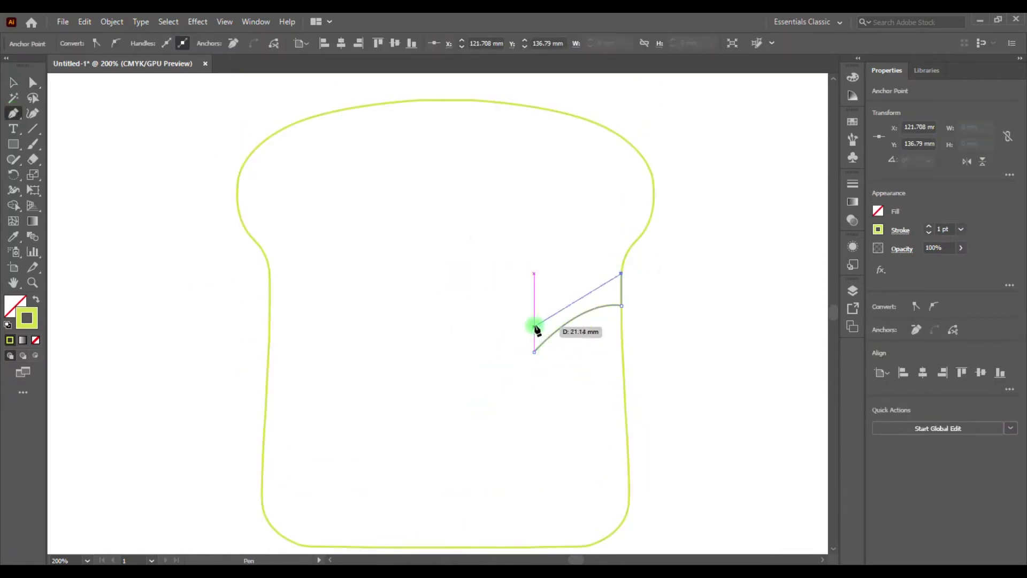
scroll(423, 348, up, 5)
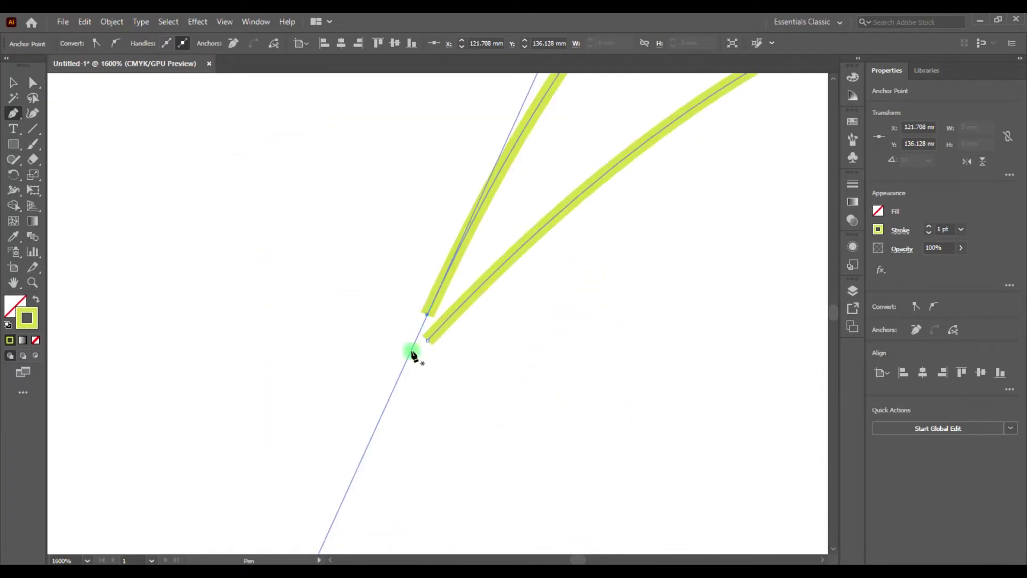
ctrl+click(450, 299)
scroll(460, 297, down, 4)
- Reflect a copy of the flap onto the bread's left side
key(v)
click(471, 280)
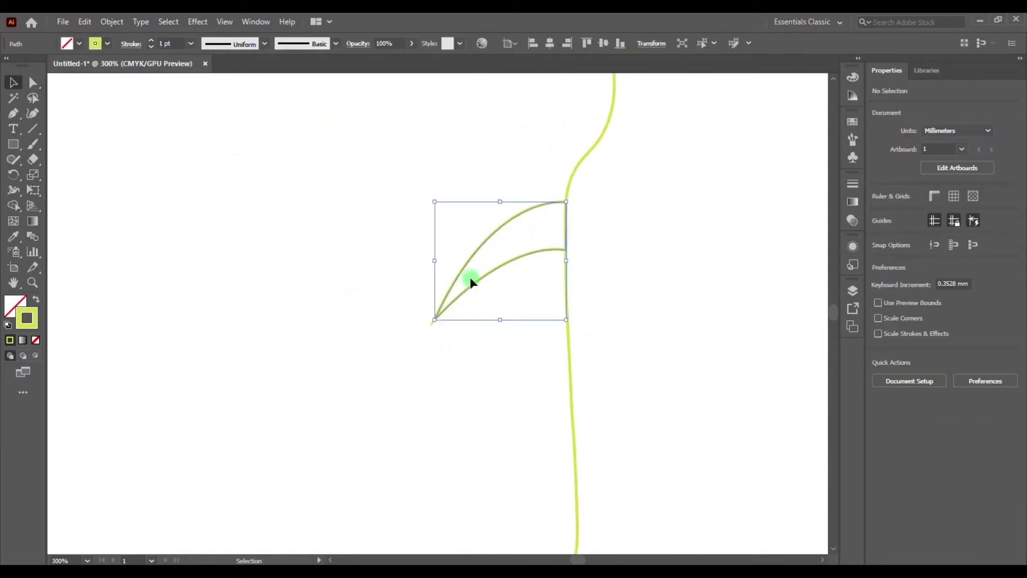
right_click(471, 280)
click(687, 385)
drag(217, 310, 218, 311)
click(268, 368)
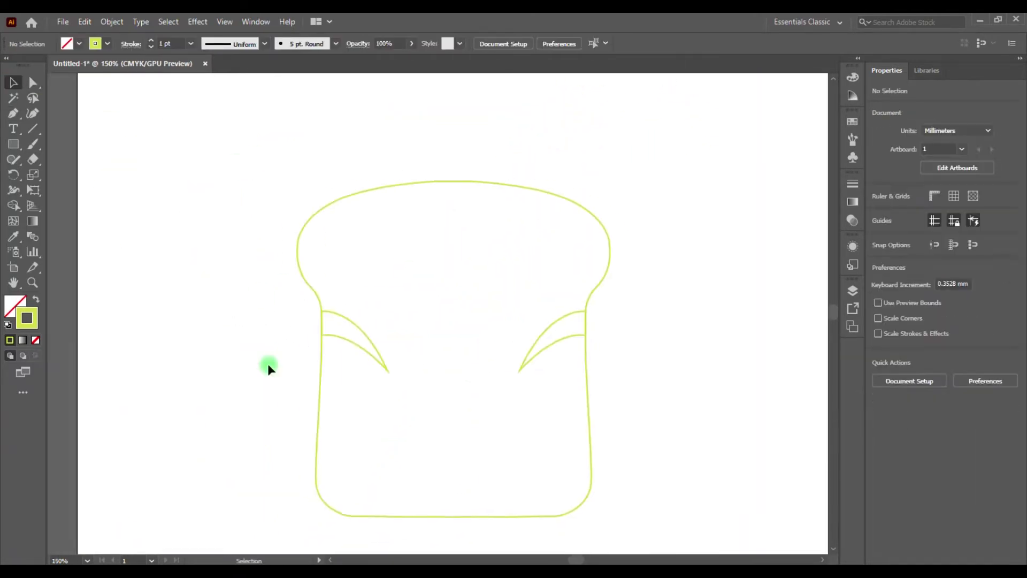
- Select all bread paths and begin a notch curve on the top crust
key(ctrl+a)
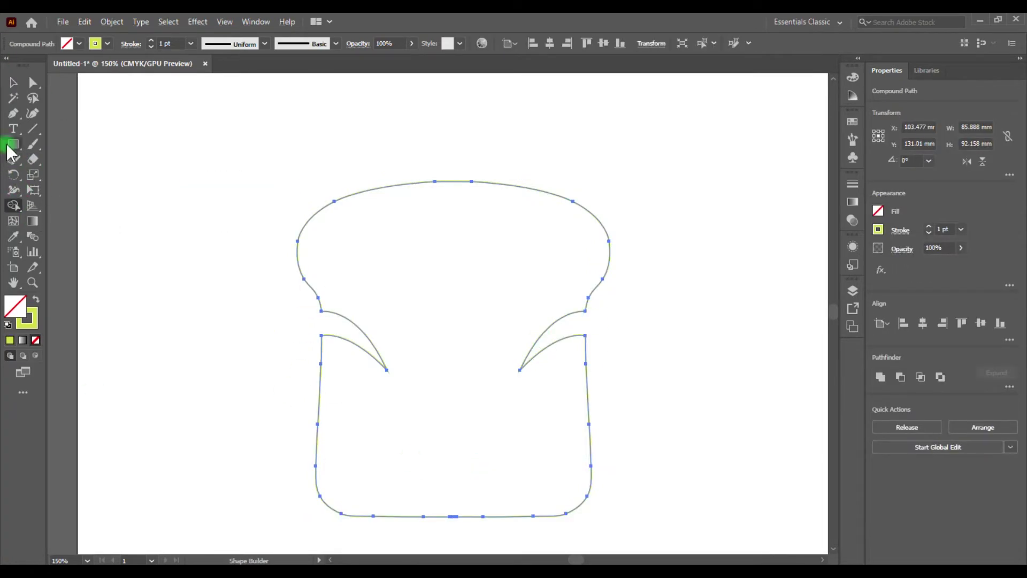
key(p)
click(490, 225)
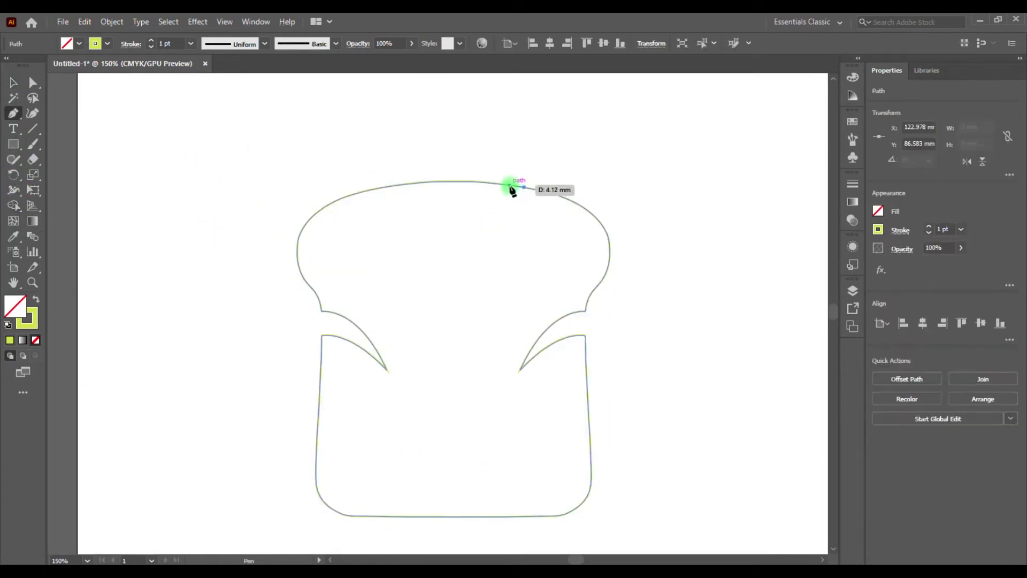
- Bend the notch under the top crust and place copies along the crust
drag(509, 183, 510, 205)
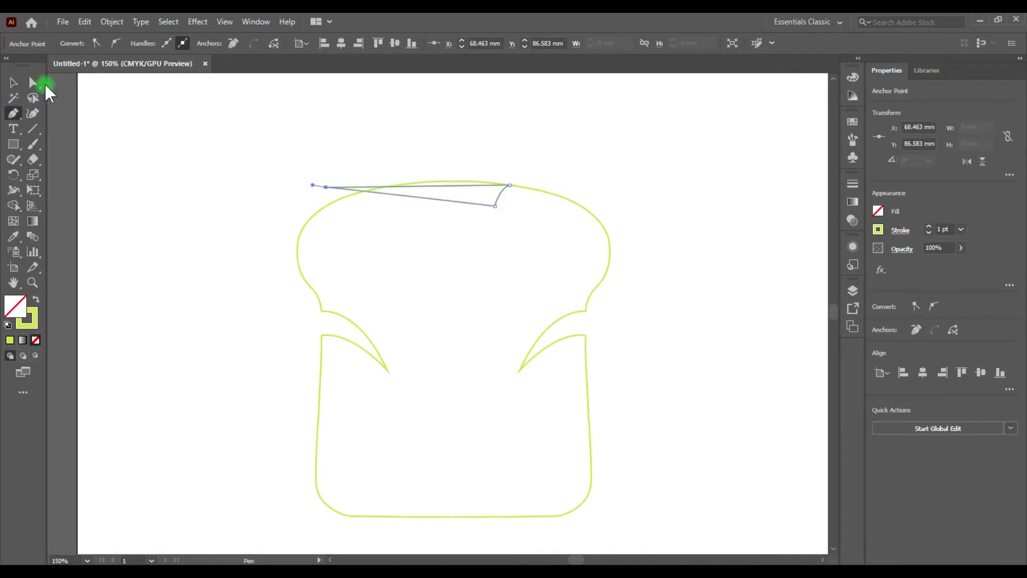
scroll(428, 241, up, 4)
drag(377, 344, 341, 338)
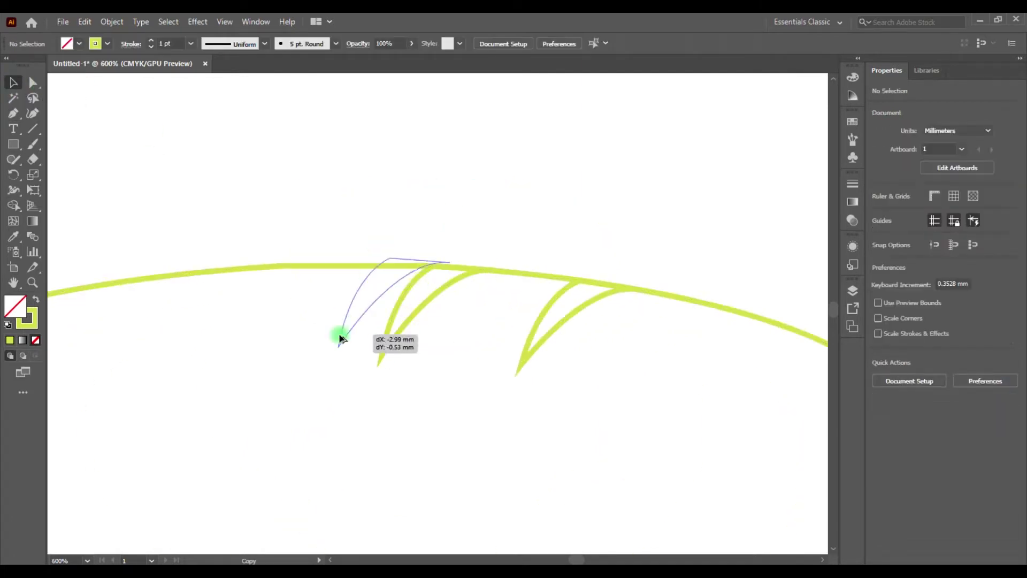
drag(262, 342, 261, 343)
scroll(259, 236, down, 3)
- Align the three notch curves and tilt the group to follow the crust
key(ctrl+a)
click(856, 118)
click(256, 22)
click(268, 145)
drag(523, 97, 878, 126)
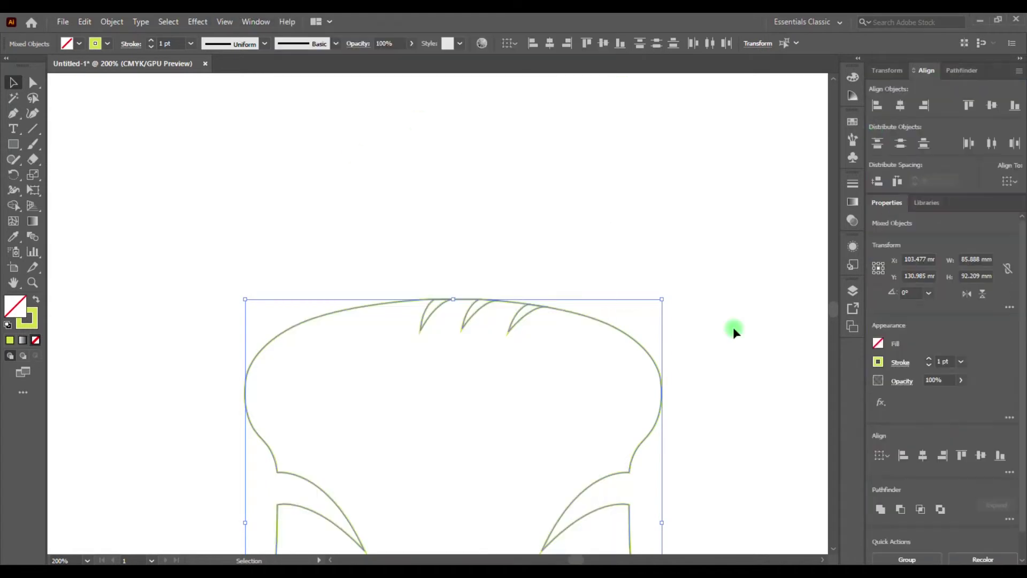
click(900, 143)
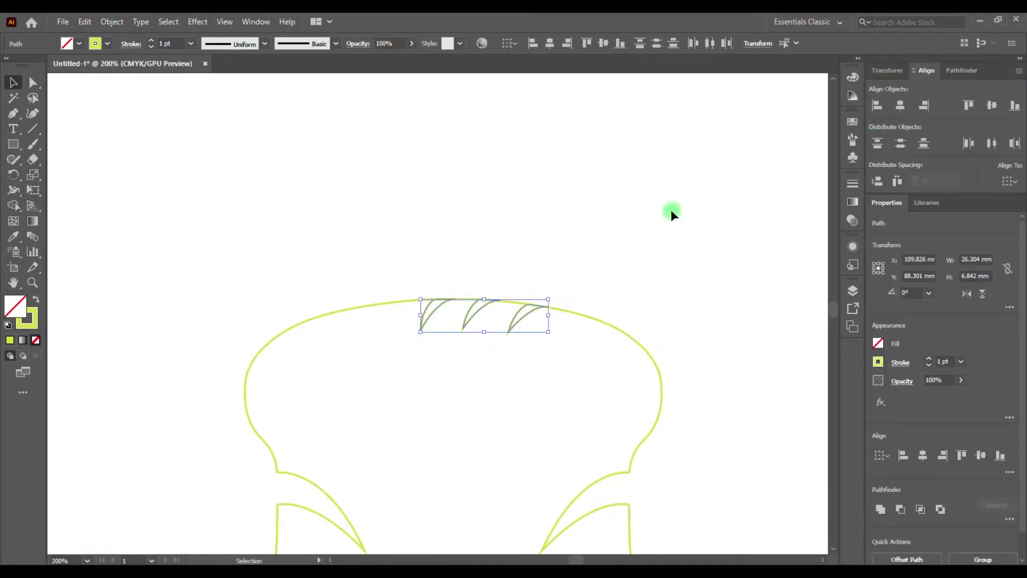
drag(392, 341, 447, 349)
- Merge the first hook region into the crust with Shape Builder
key(ctrl+a)
key(ctrl+equal)
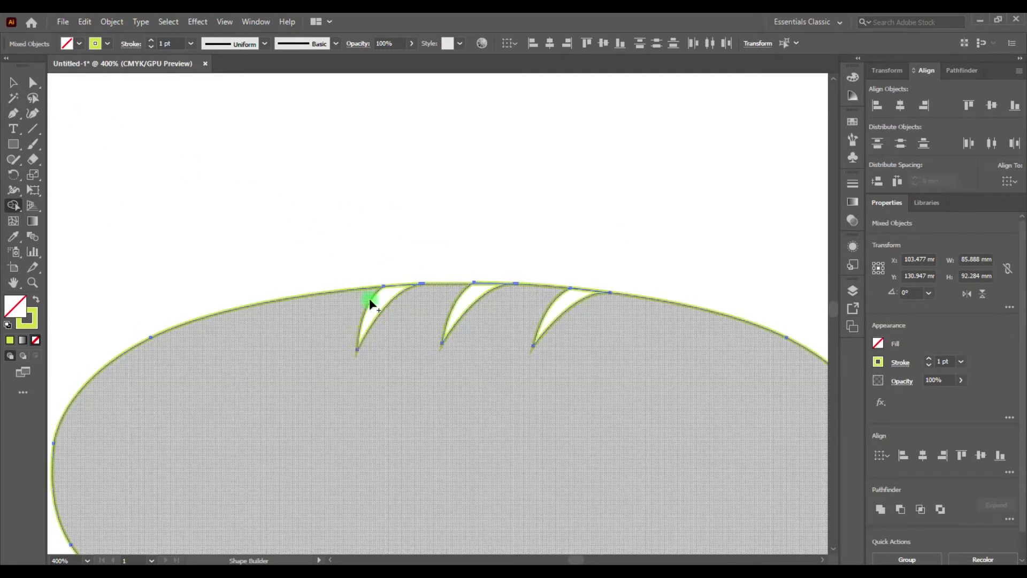
click(369, 298)
scroll(369, 297, down, 1)
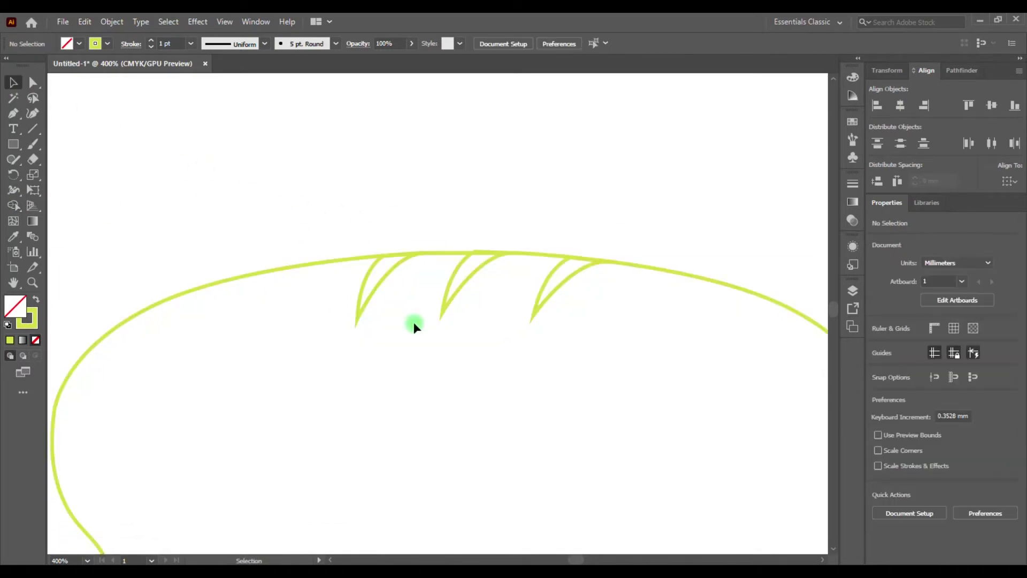
key(v)
click(324, 342)
drag(324, 342, 550, 291)
- Merge the remaining hook regions into the crust outline and view the whole bread
key(ctrl+equal)
key(ctrl+equal)
key(ctrl+equal)
drag(229, 330, 275, 222)
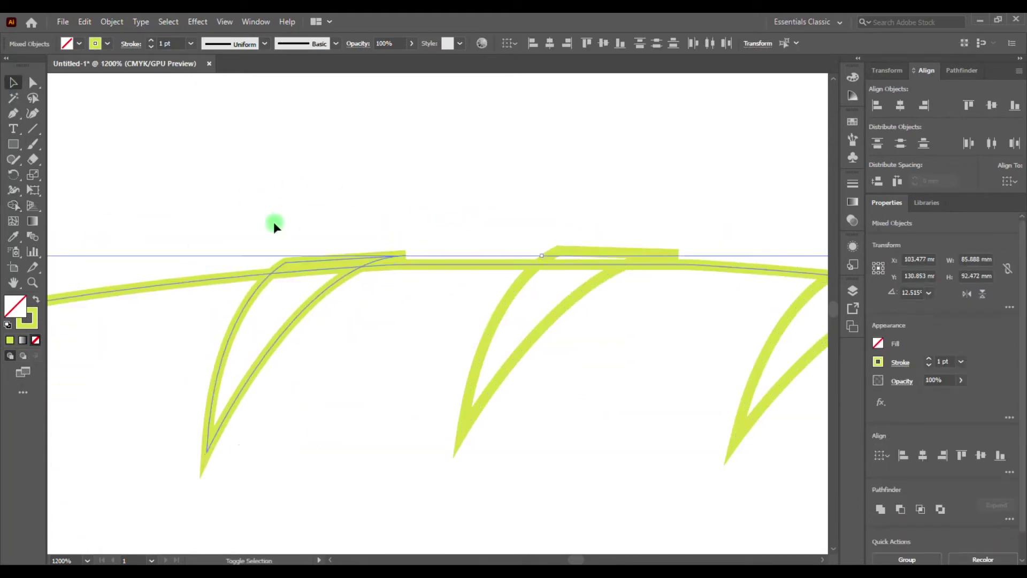
key(shift+m)
click(309, 279)
key(a)
key(shift+m)
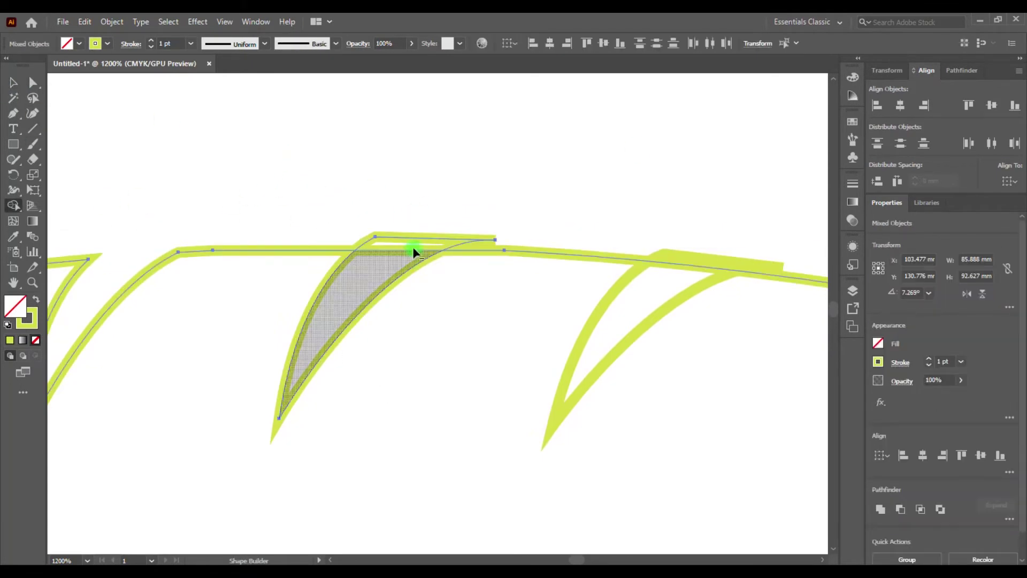
click(451, 314)
key(v)
key(ctrl+0)
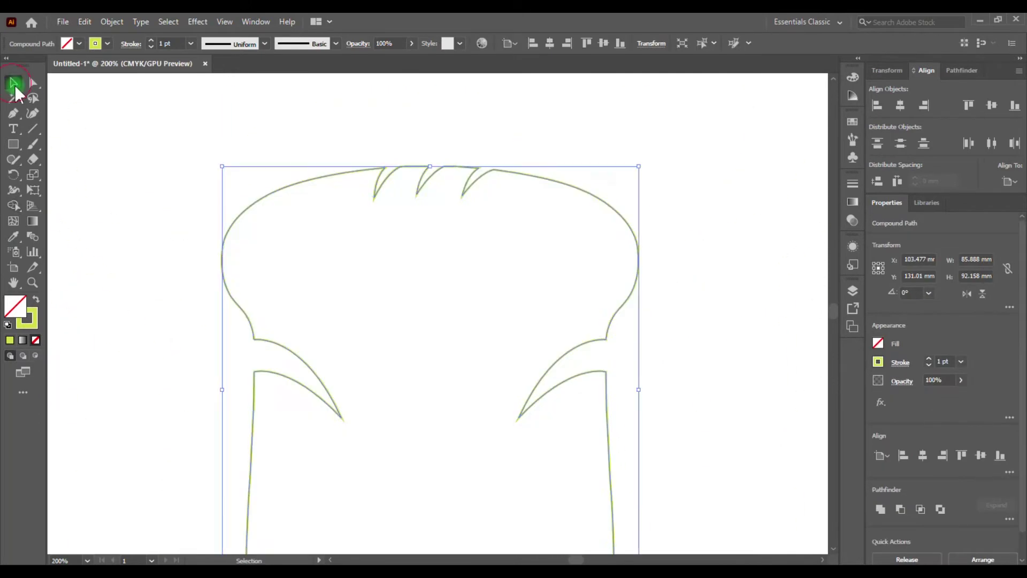
click(393, 505)
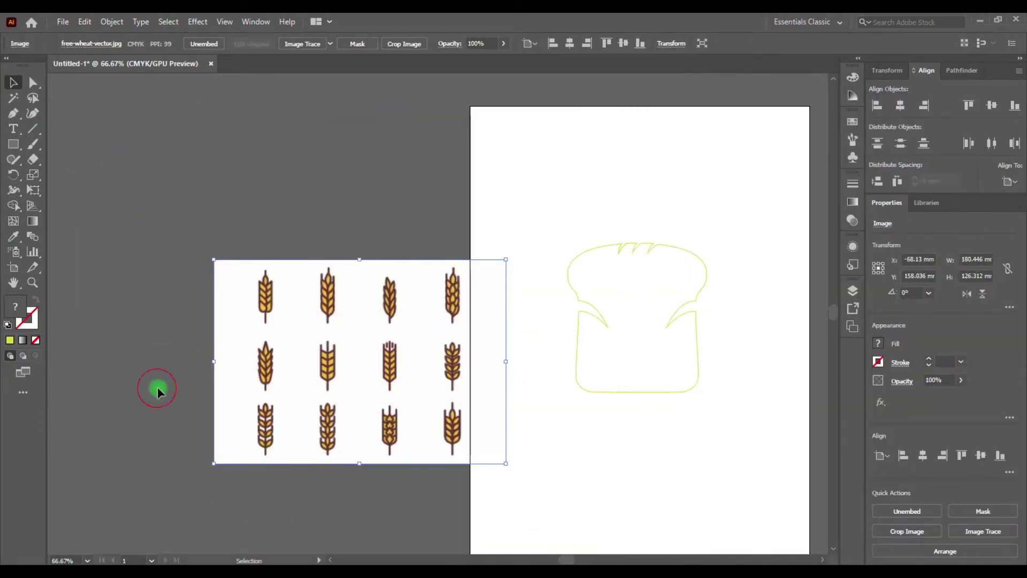
- Move the wheat reference image to the left of the artboard
drag(150, 130, 332, 257)
scroll(333, 257, up, 1)
scroll(344, 258, up, 1)
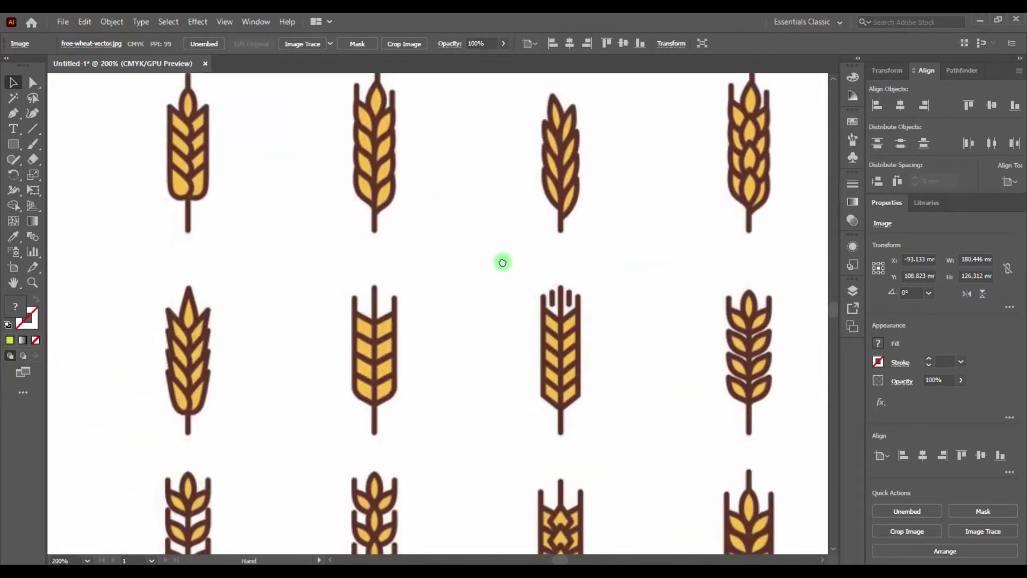
- Trace one leaf from the centre stalk up to its tip with the Pen tool
key(p)
click(430, 320)
click(431, 305)
drag(446, 279, 447, 247)
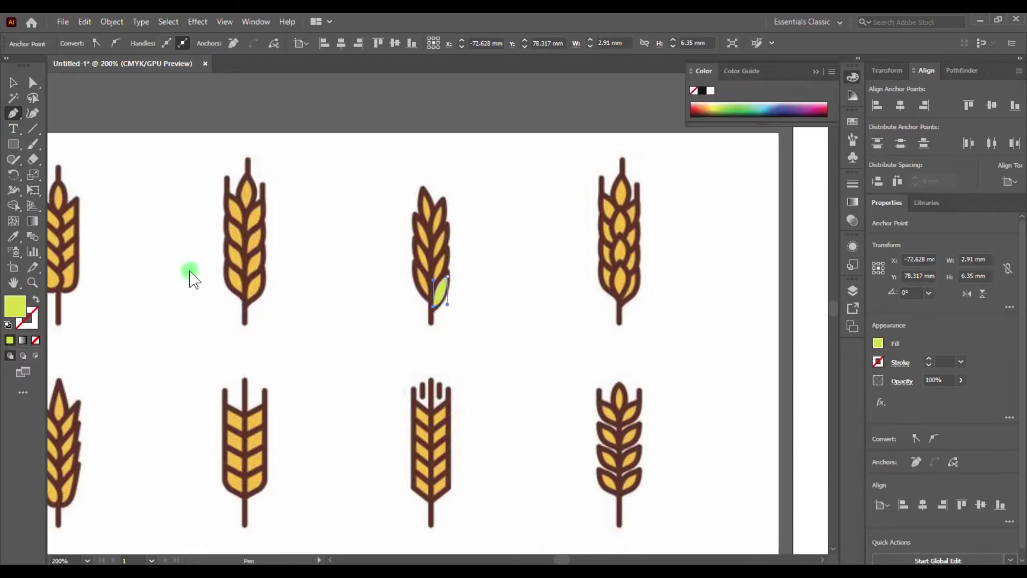
key(a)
scroll(431, 308, up, 2)
drag(496, 194, 496, 187)
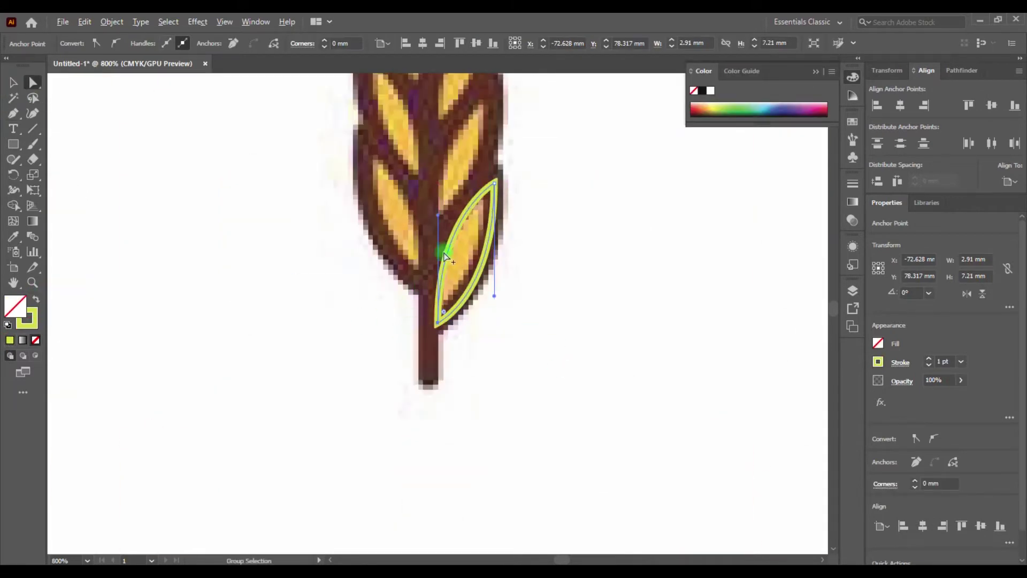
- Duplicate the leaf and place copies higher up the stalk
drag(444, 257, 455, 155)
scroll(455, 332, up, 5)
drag(455, 241, 455, 242)
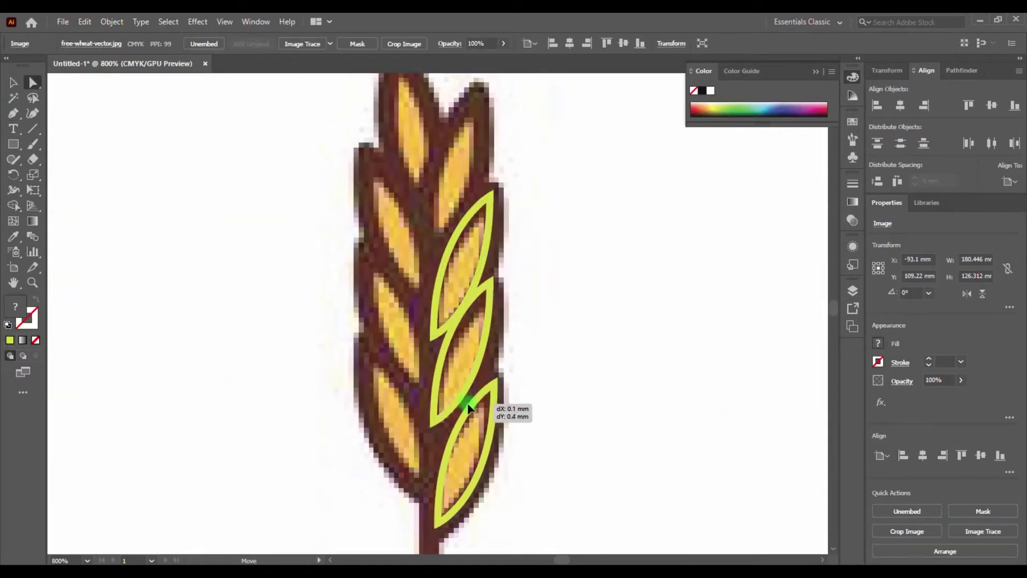
key(v)
click(438, 343)
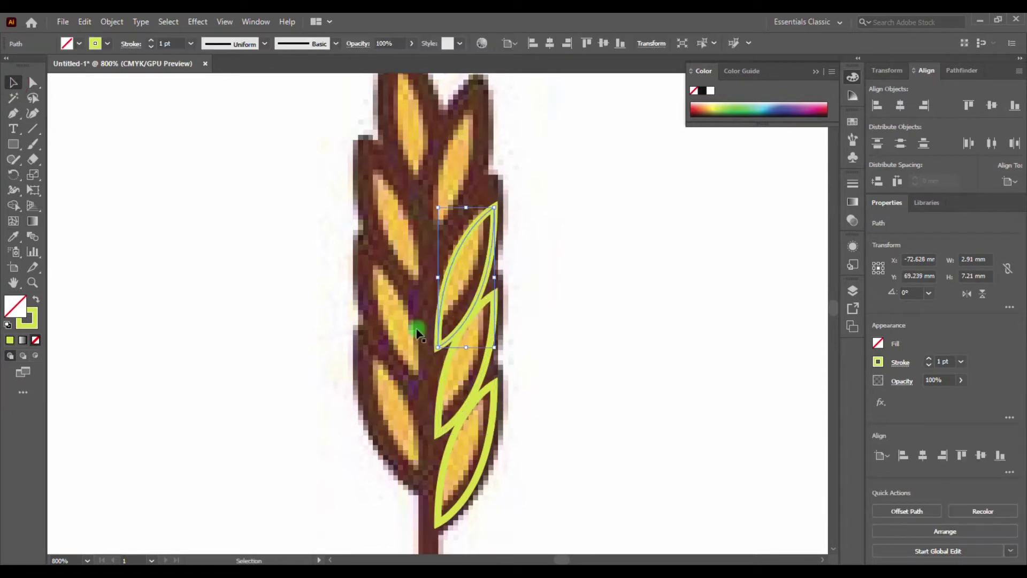
drag(465, 319, 461, 237)
click(870, 381)
- Align all the leaf copies on one centre line
click(599, 213)
key(ctrl+a)
click(900, 105)
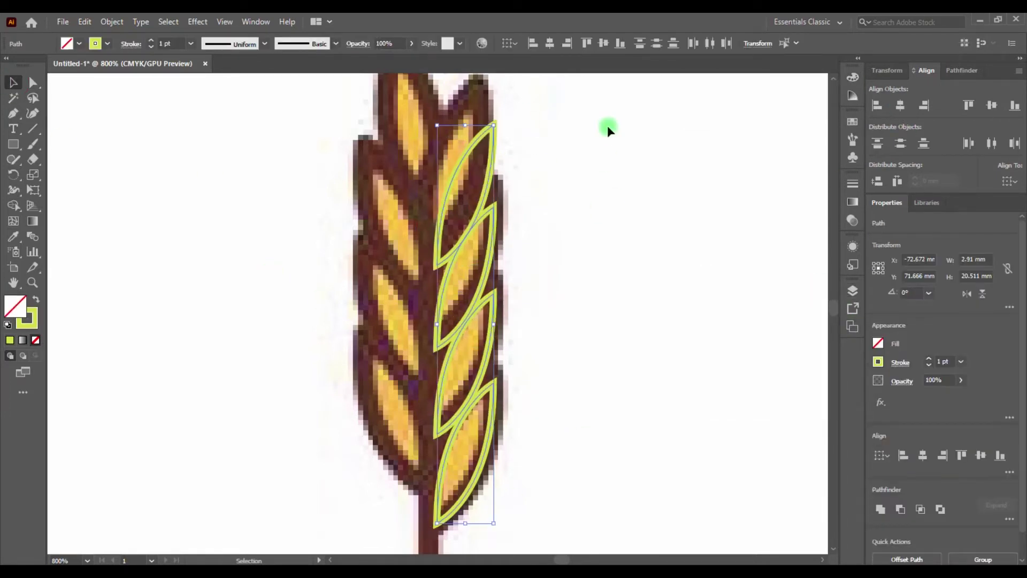
- Reflect a vertical-axis copy of the leaves onto the stalk's left side
right_click(487, 213)
click(695, 478)
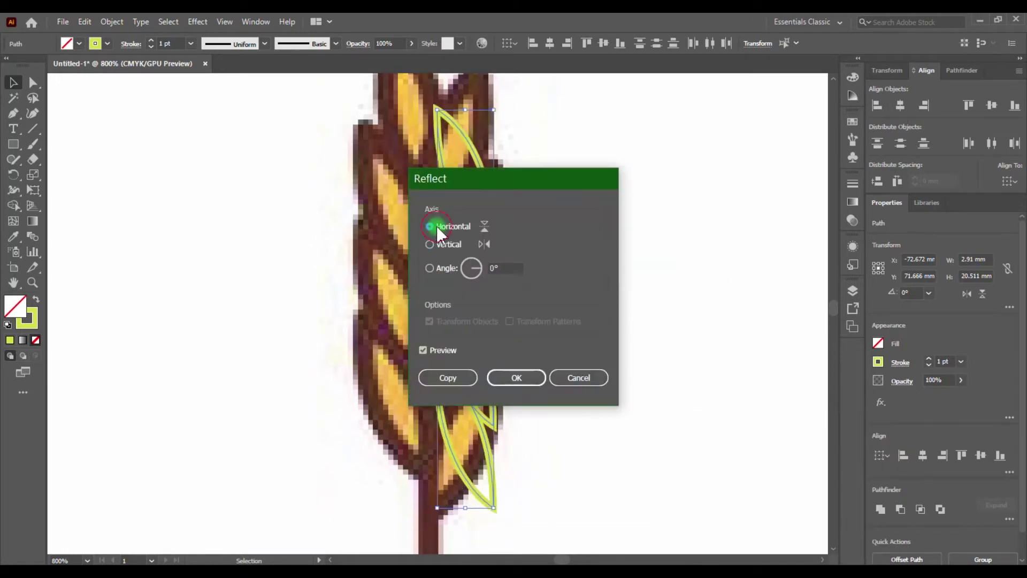
click(448, 377)
click(355, 160)
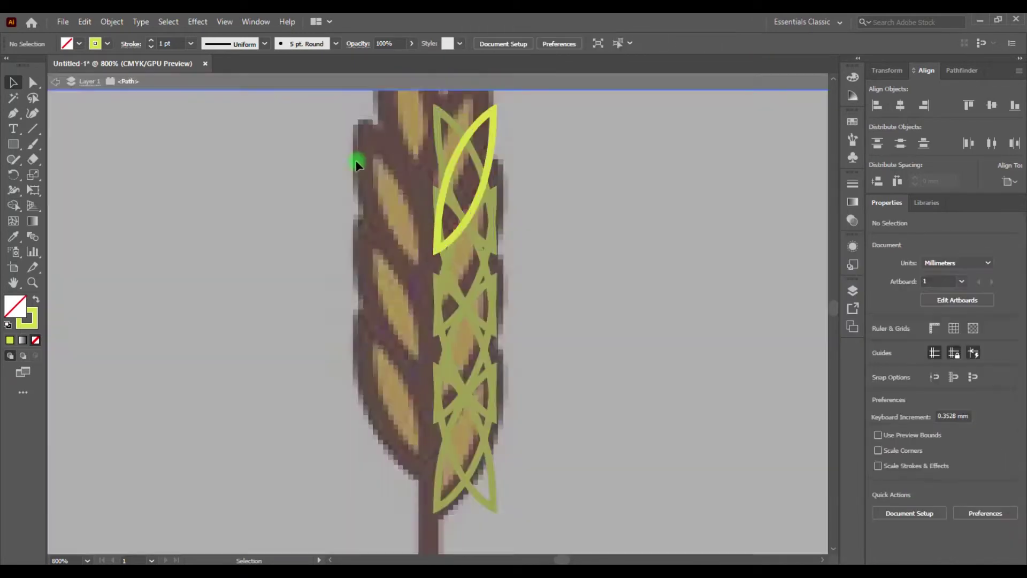
drag(485, 119, 398, 342)
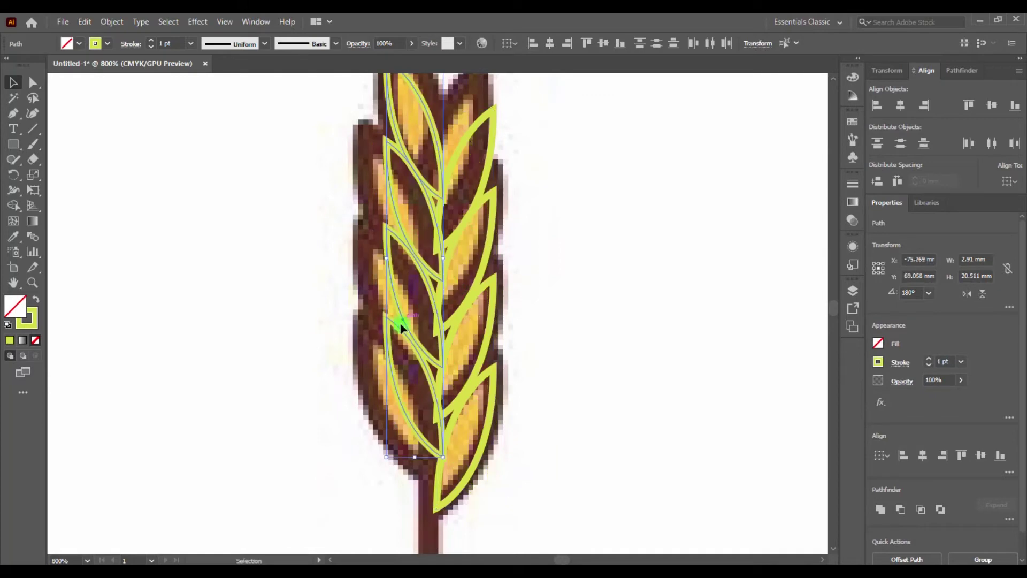
- Stretch the top leaf taller at the stalk tip and select all traced leaves
scroll(398, 342, up, 2)
click(252, 275)
click(431, 103)
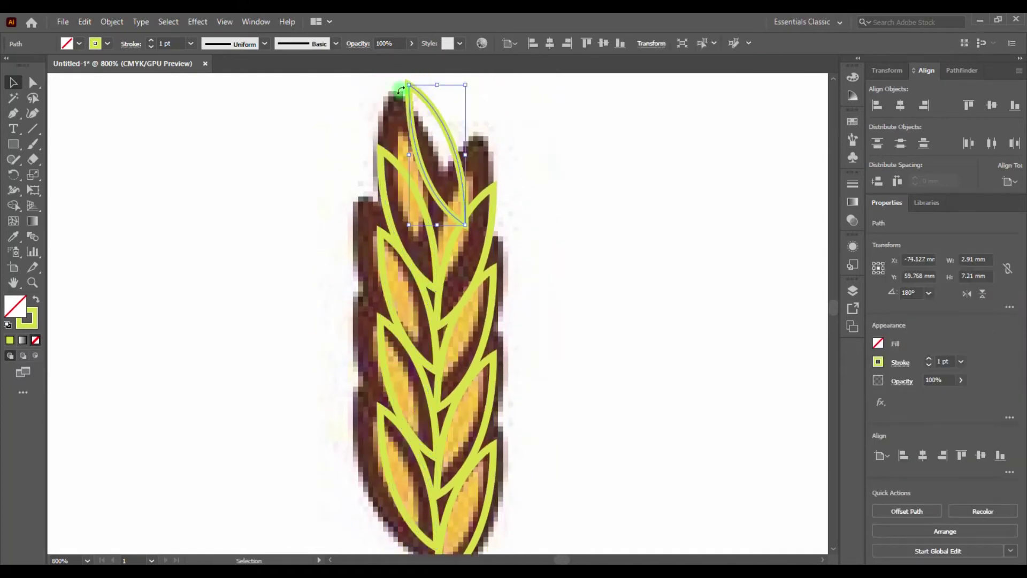
scroll(437, 127, up, 2)
drag(438, 128, 442, 86)
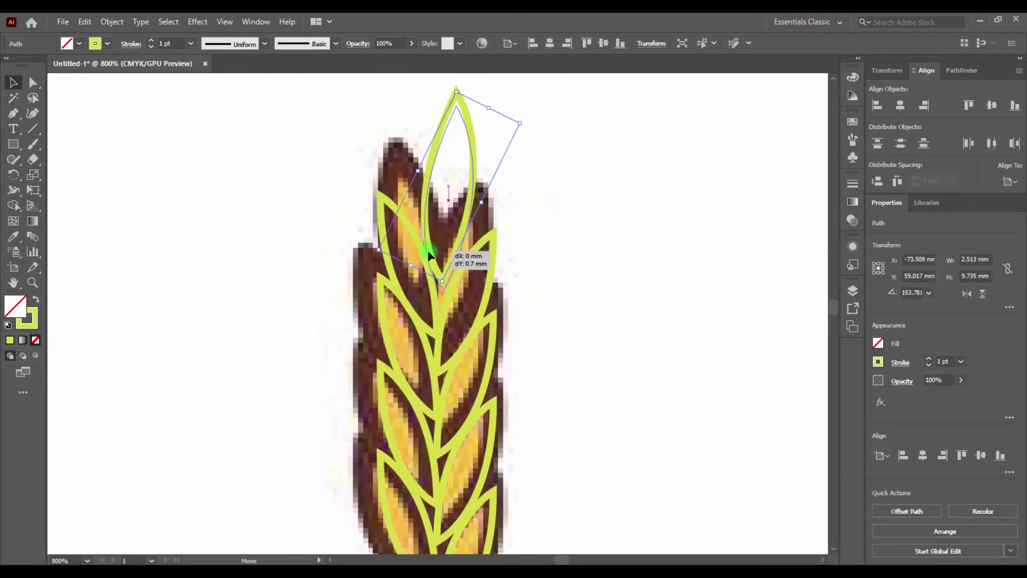
click(332, 371)
scroll(333, 371, down, 3)
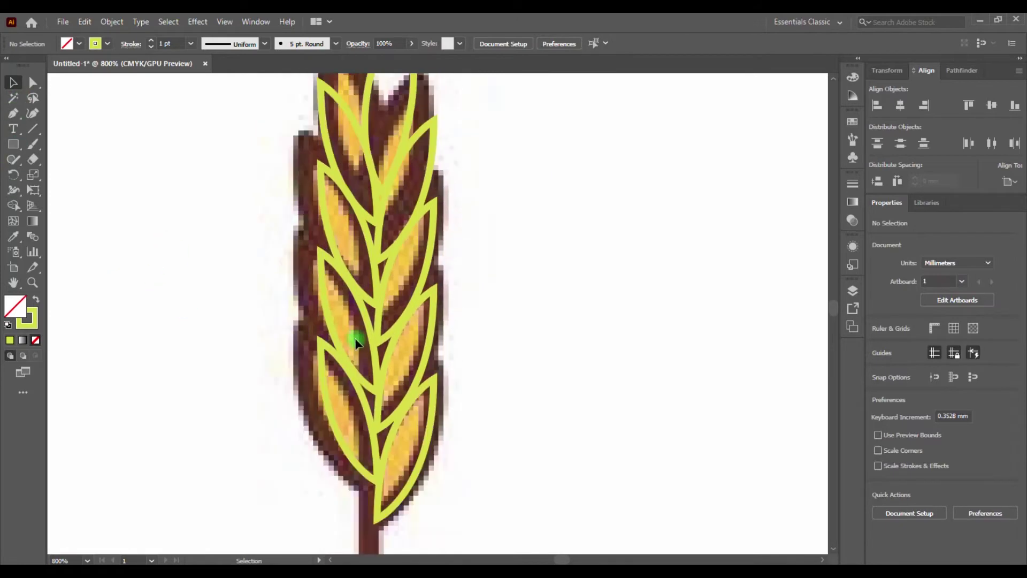
key(ctrl+minus)
key(ctrl+minus)
key(ctrl+minus)
drag(313, 201, 533, 422)
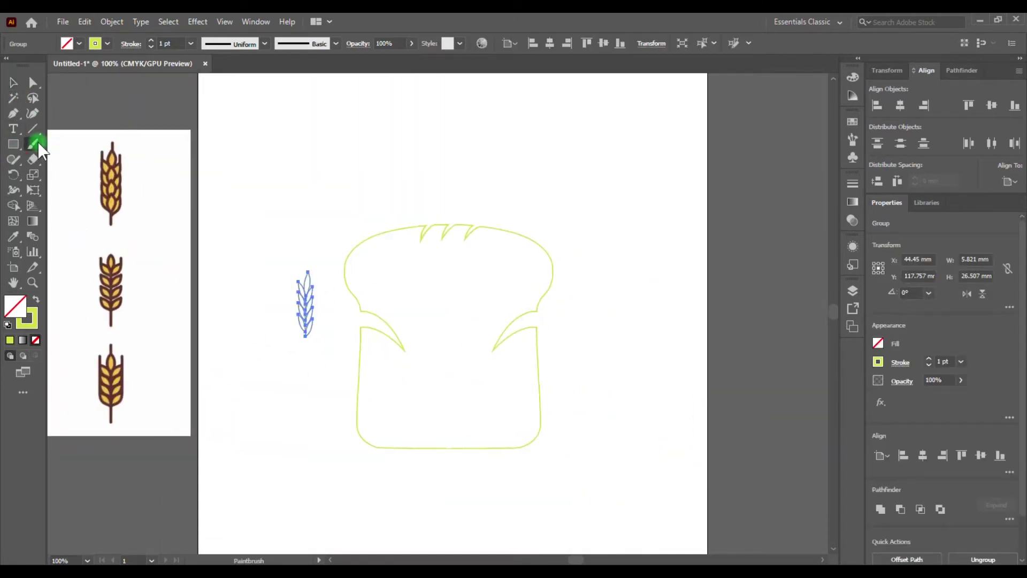
- Test calligraphic and rough paintbrush library brushes on the leaves, then revert to a plain thin stroke
click(852, 139)
click(695, 190)
click(562, 241)
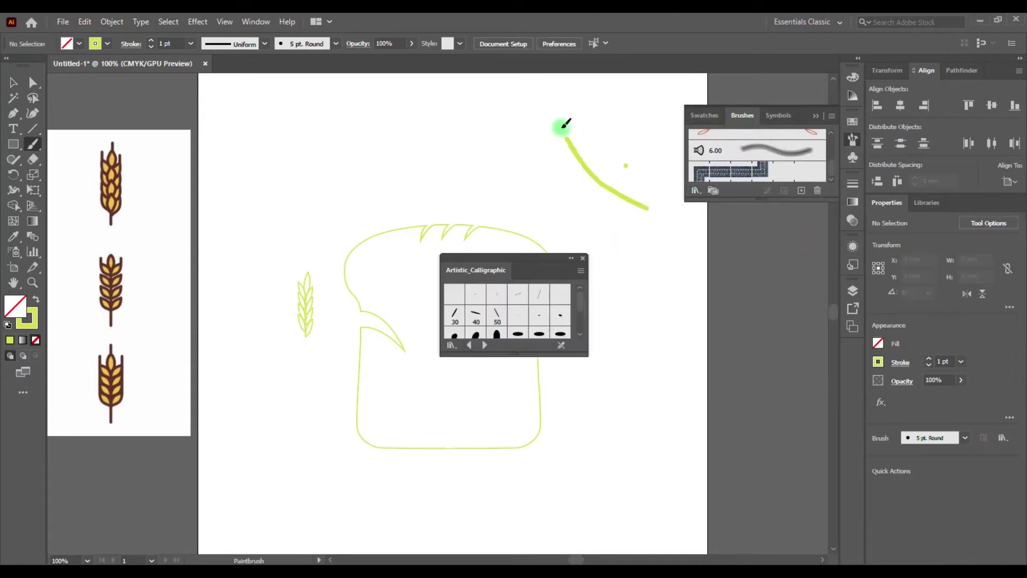
click(477, 324)
click(514, 324)
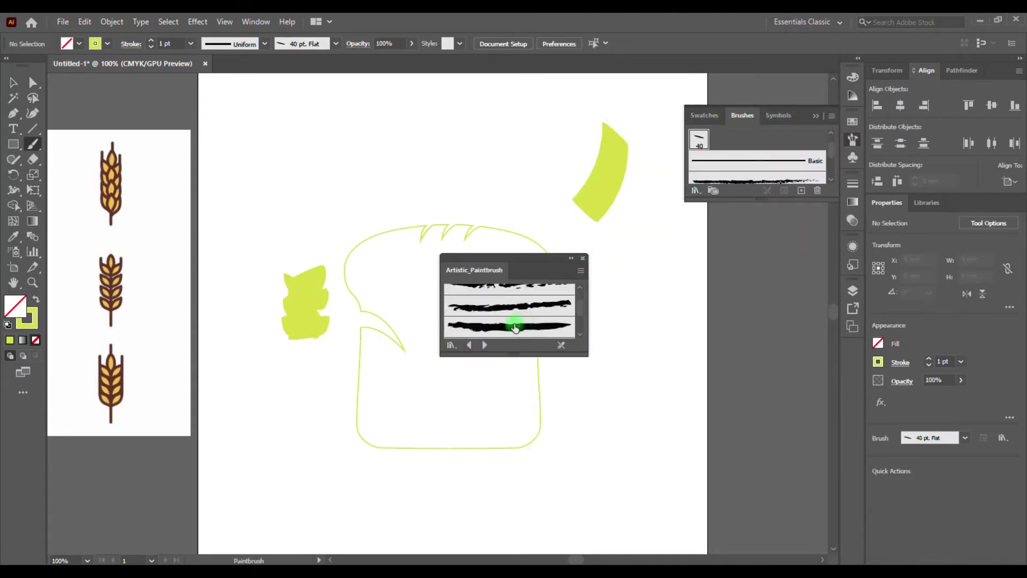
click(488, 299)
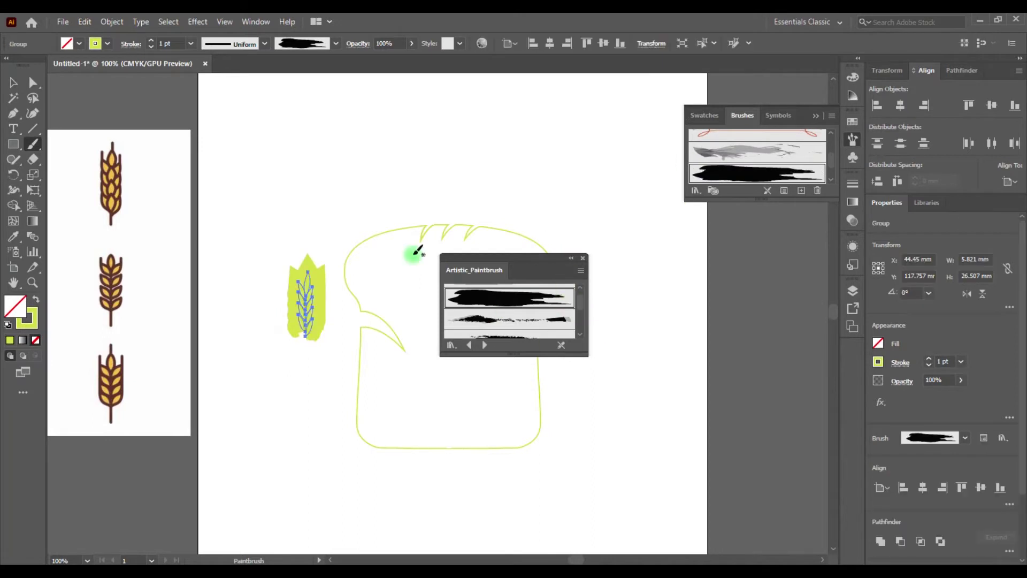
click(497, 321)
- Paint a stem rising from the bread's right side and thin it to 0.5 pt
drag(548, 233, 581, 241)
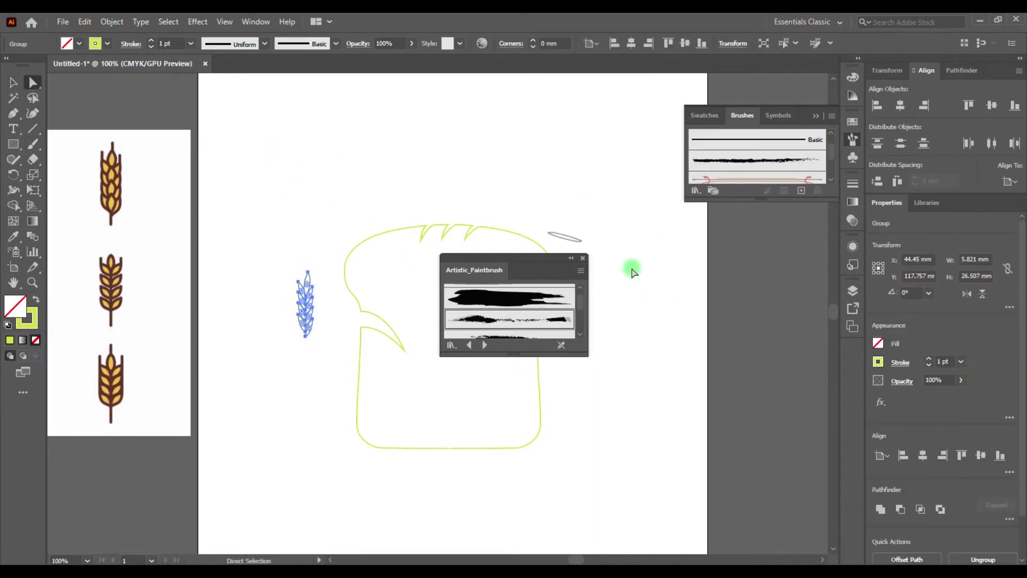
key(v)
drag(637, 312, 591, 289)
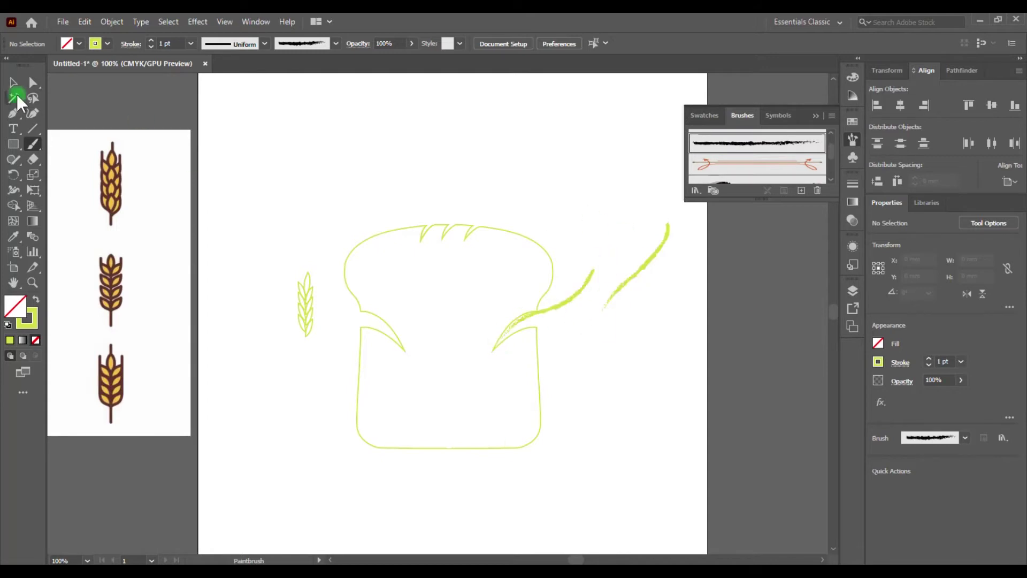
key(v)
click(545, 323)
key(ctrl+plus)
click(151, 47)
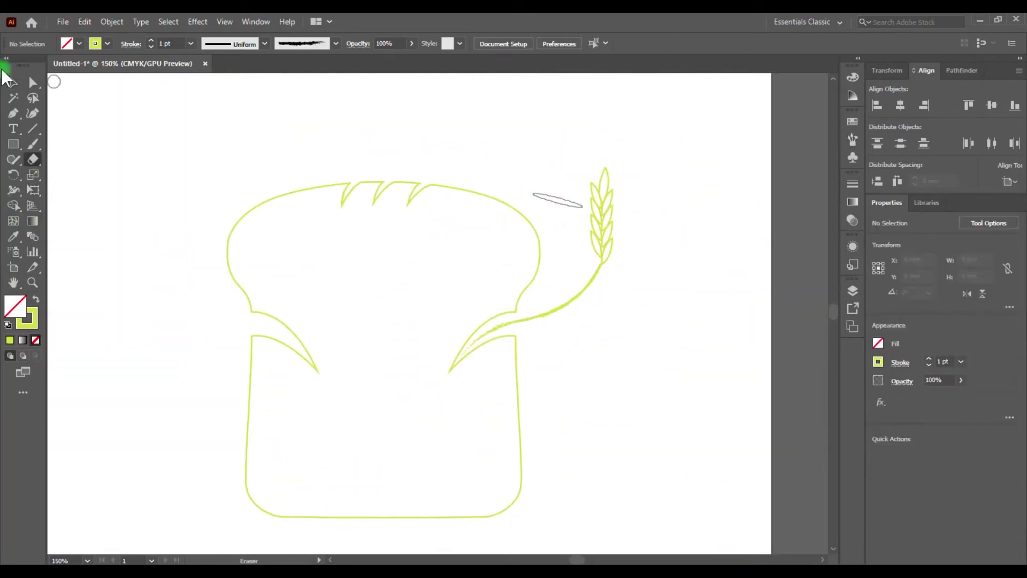
- Tilt the right wheat head so it leans to the right
click(13, 81)
key(ctrl+plus)
click(460, 336)
drag(461, 340, 486, 348)
click(420, 305)
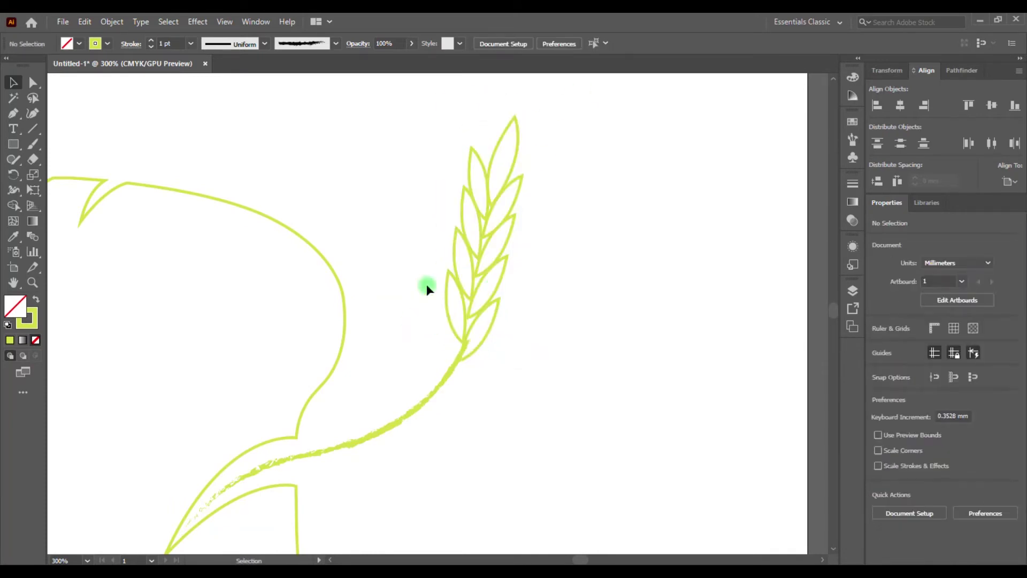
click(470, 367)
click(325, 155)
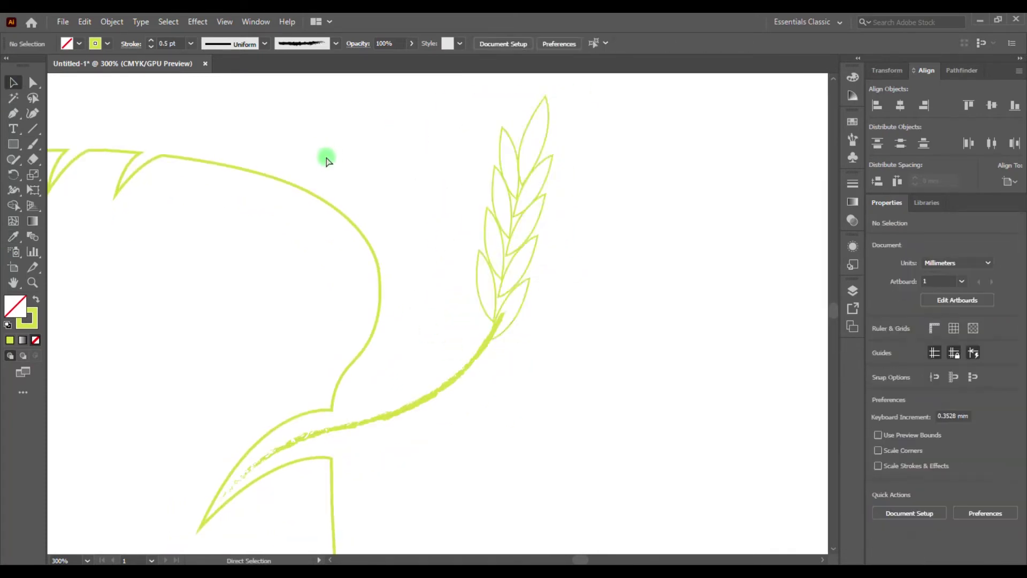
- Thin the wheat outline to 0.25 pt and nudge the wheat head into place
key(b)
drag(502, 187, 549, 241)
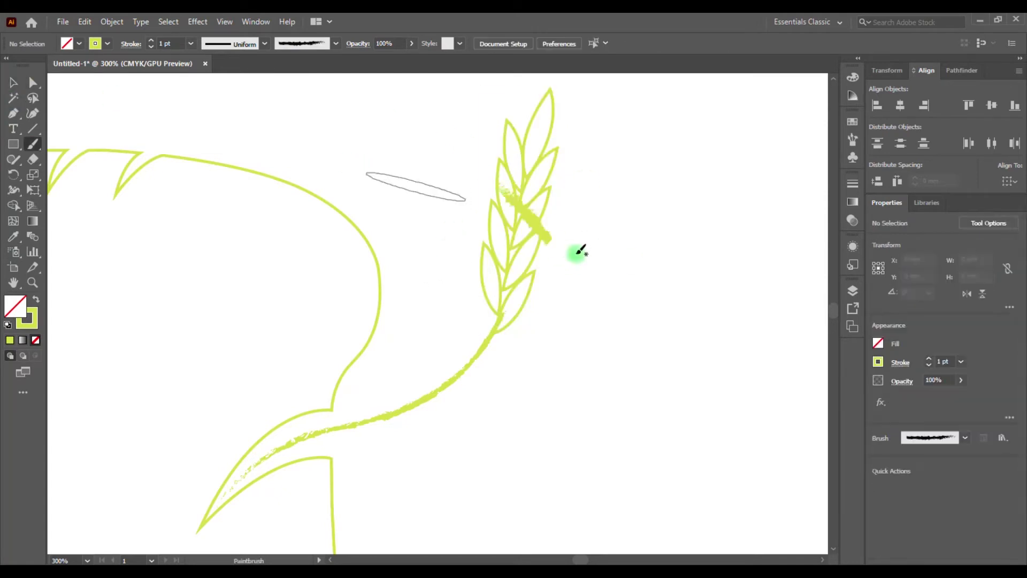
key(ctrl+z)
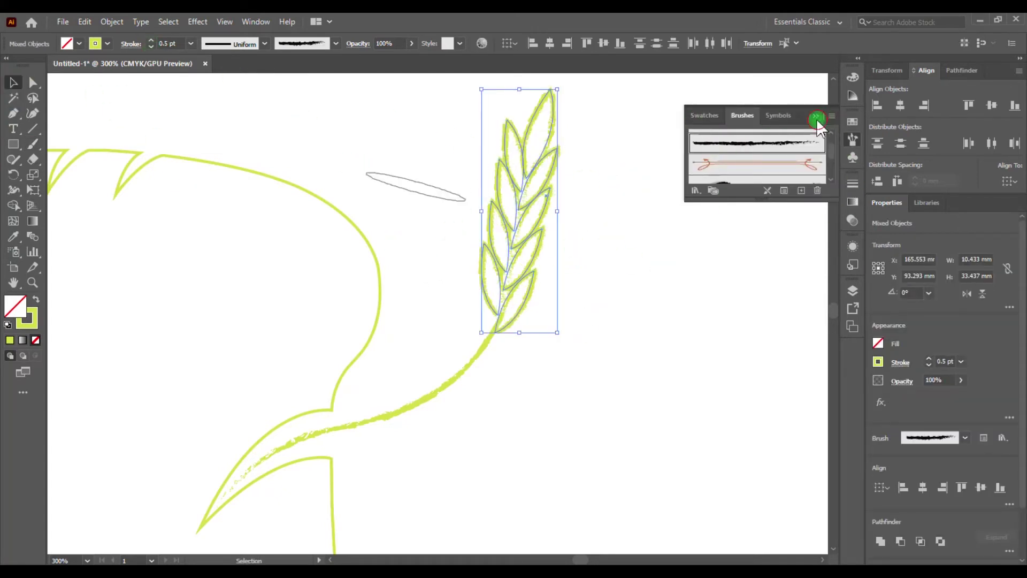
click(817, 122)
click(151, 46)
key(ctrl+minus)
mouse_move(589, 343)
mouse_down()
mouse_move(537, 367)
mouse_move(589, 340)
mouse_up()
- Reshape the curve of the right wheat stem and group it with the wheat head
click(32, 113)
click(572, 353)
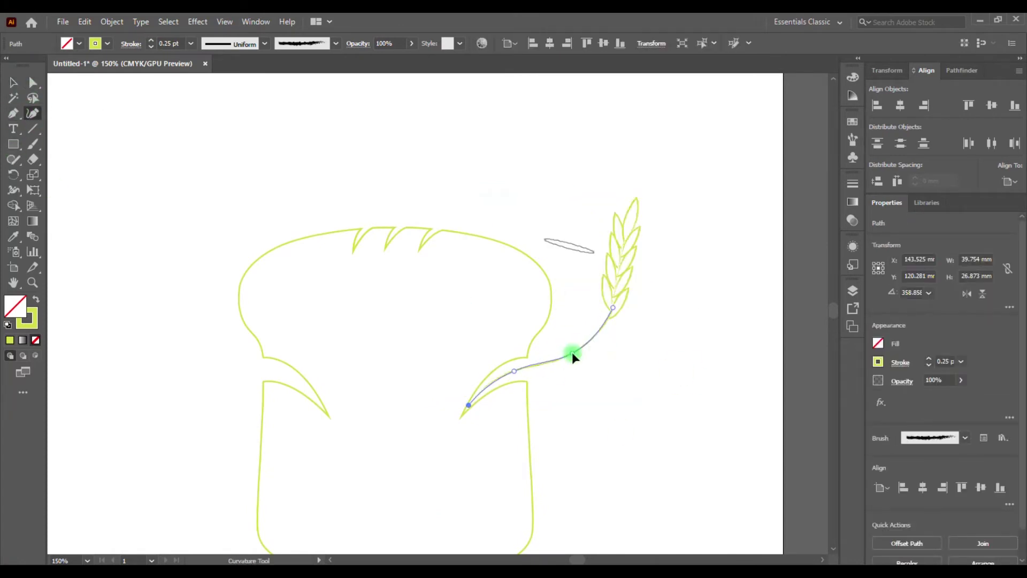
click(14, 82)
key(ctrl+g)
- Reflect a horizontal copy of the wheat group and move it left of the bread
click(362, 314)
drag(579, 374, 171, 355)
right_click(614, 304)
click(795, 399)
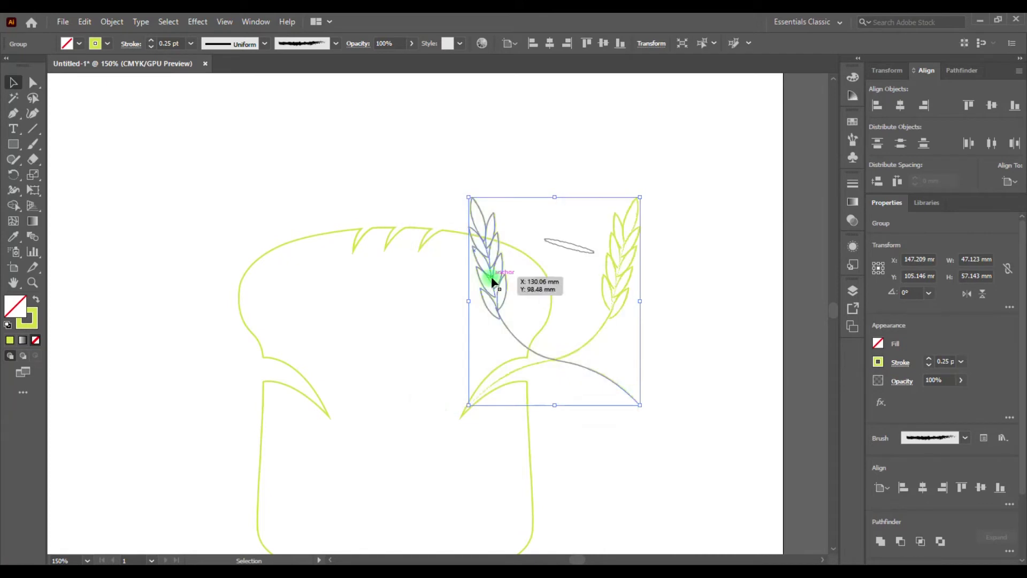
drag(170, 278, 170, 278)
key(ctrl+minus)
key(ctrl+minus)
key(ctrl+minus)
key(ctrl+a)
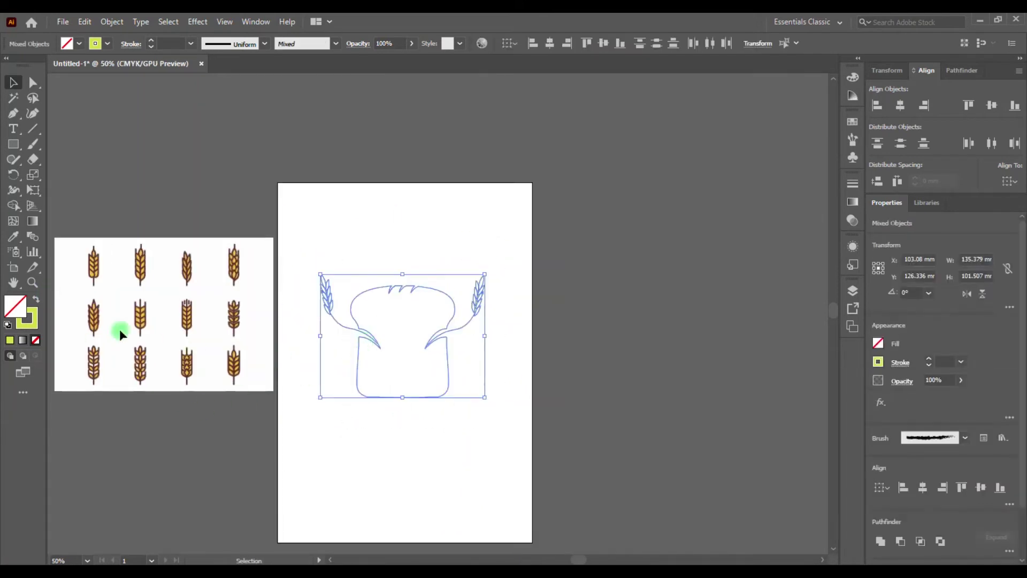
- Pick up the reference brown and give both wheats a brushed brown stroke
click(235, 368)
key(ctrl+plus)
key(ctrl+plus)
key(ctrl+plus)
click(567, 349)
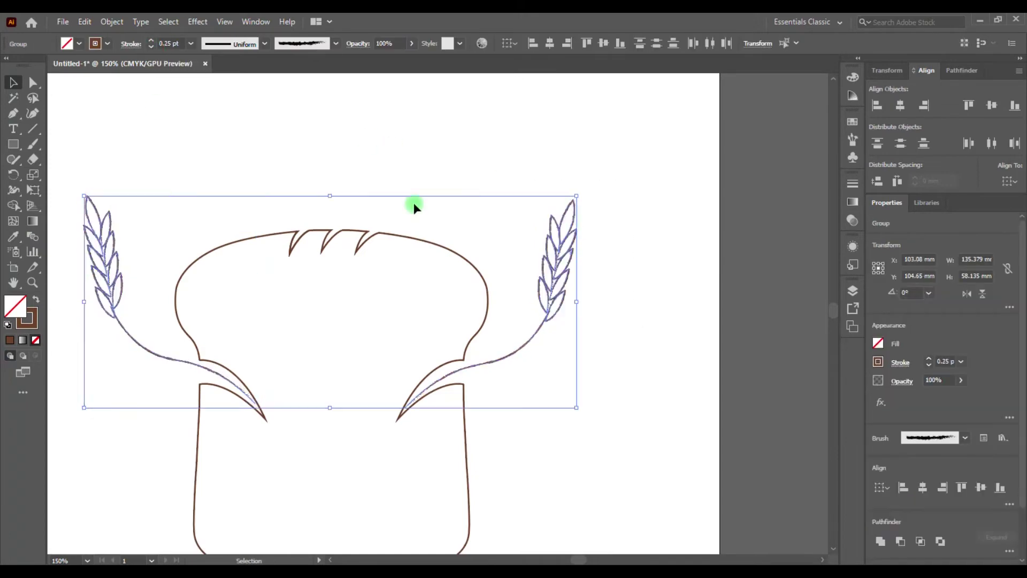
key(F5)
click(785, 165)
click(446, 158)
- Give the bread outline a thinner brushed stroke
scroll(446, 158, down, 1)
click(450, 208)
click(757, 143)
click(151, 47)
click(749, 161)
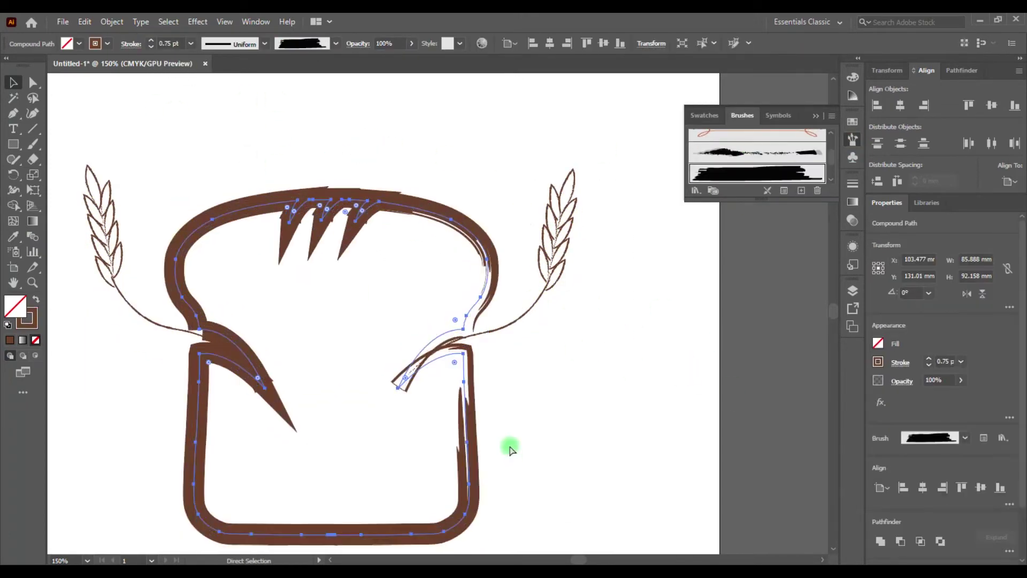
click(633, 390)
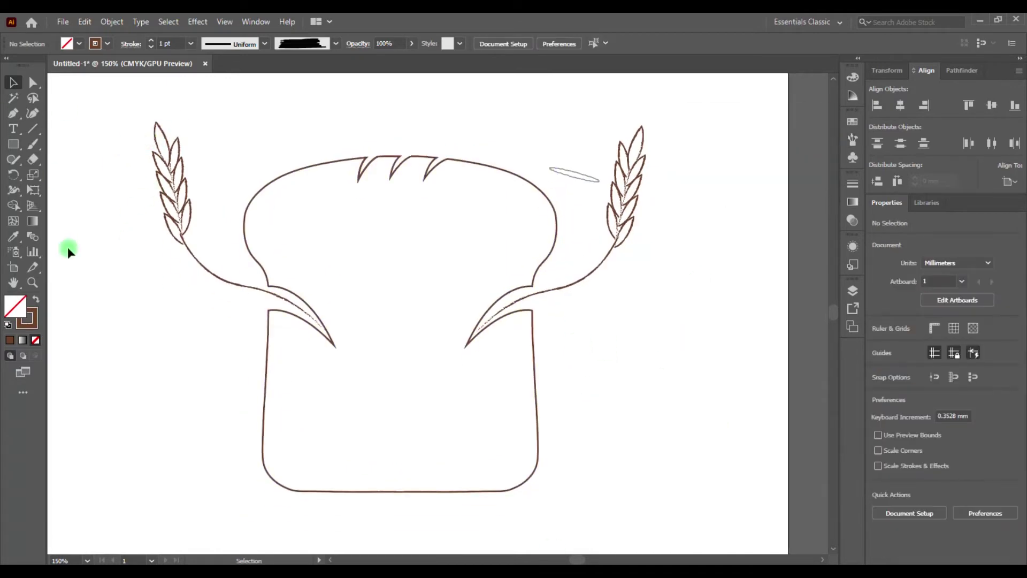
- Make a brown colour square beside the bread and duplicate it below
key(i)
click(535, 287)
drag(730, 368, 719, 454)
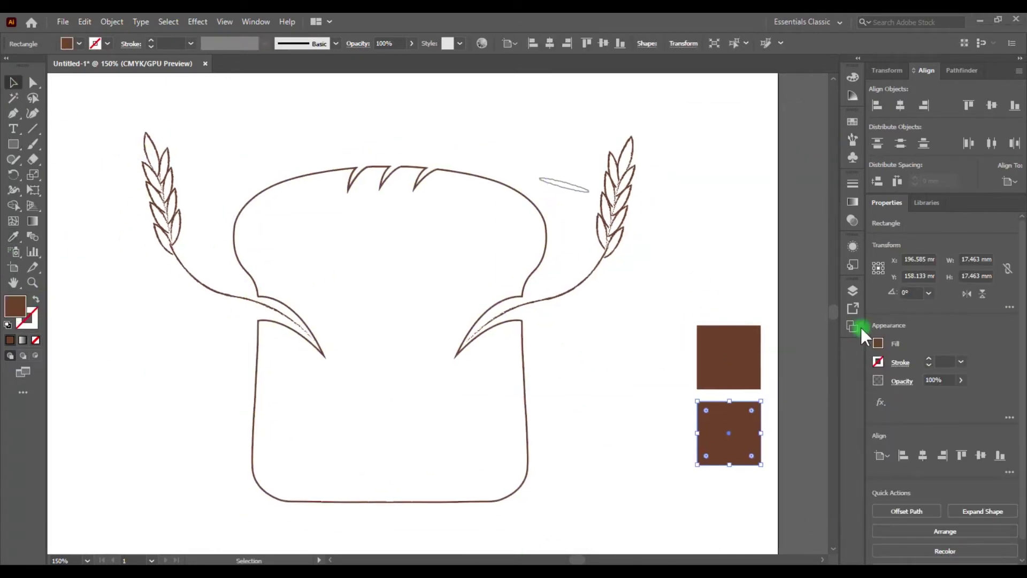
- Sample the reference bread's tan colour into the lower square
key(F7)
click(694, 392)
click(346, 284)
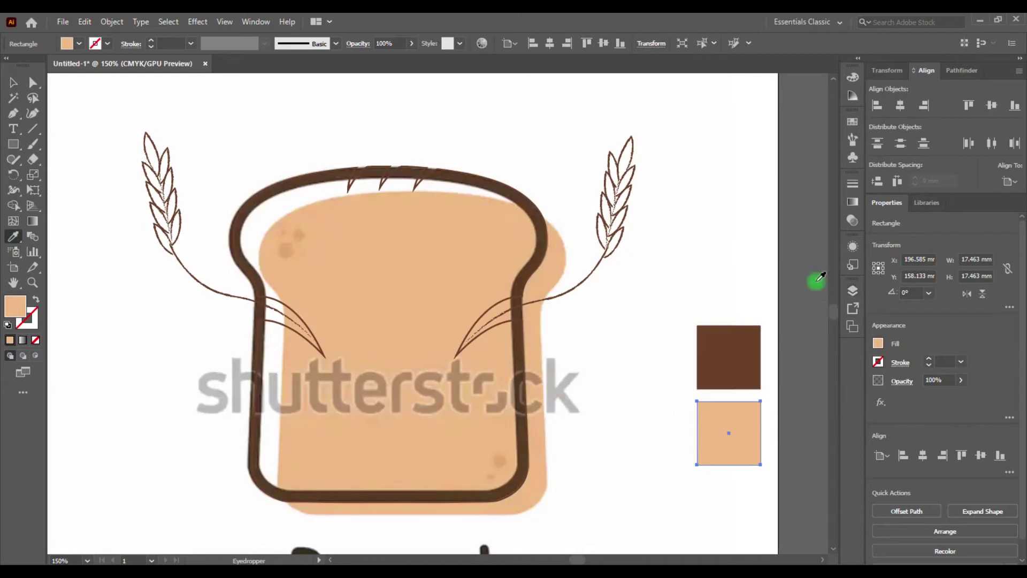
click(695, 392)
- Fill the bread and both wheats with the tan, keeping the outlines brown
click(13, 82)
drag(375, 428, 564, 523)
click(925, 70)
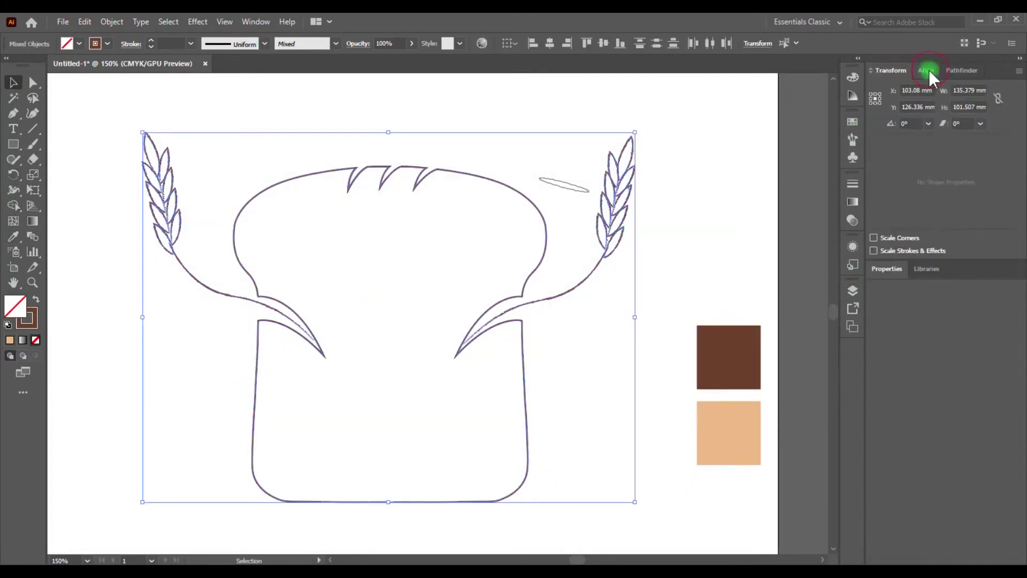
click(961, 70)
click(878, 301)
key(i)
click(265, 246)
click(35, 300)
key(v)
click(104, 111)
click(193, 213)
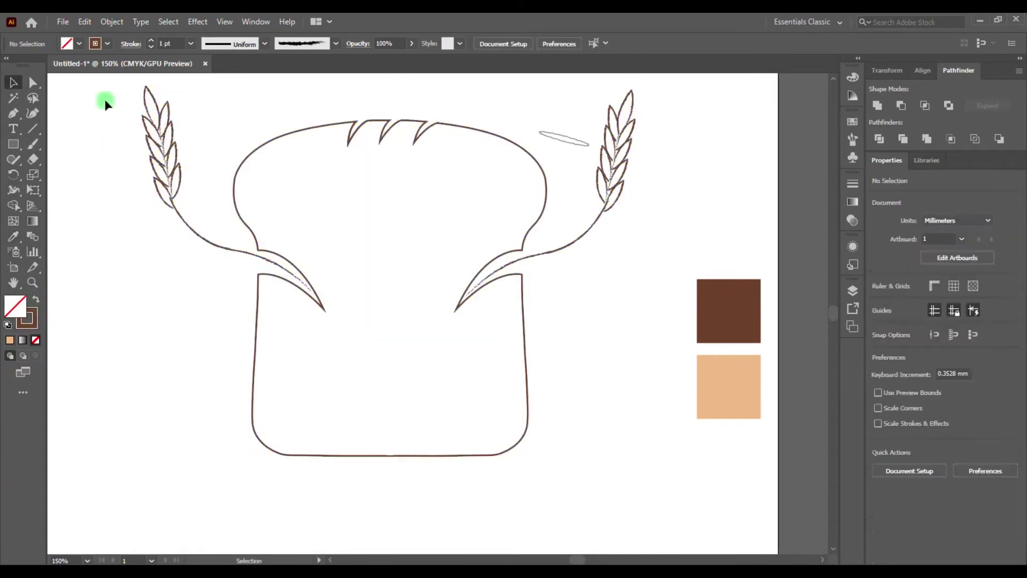
key(a)
key(v)
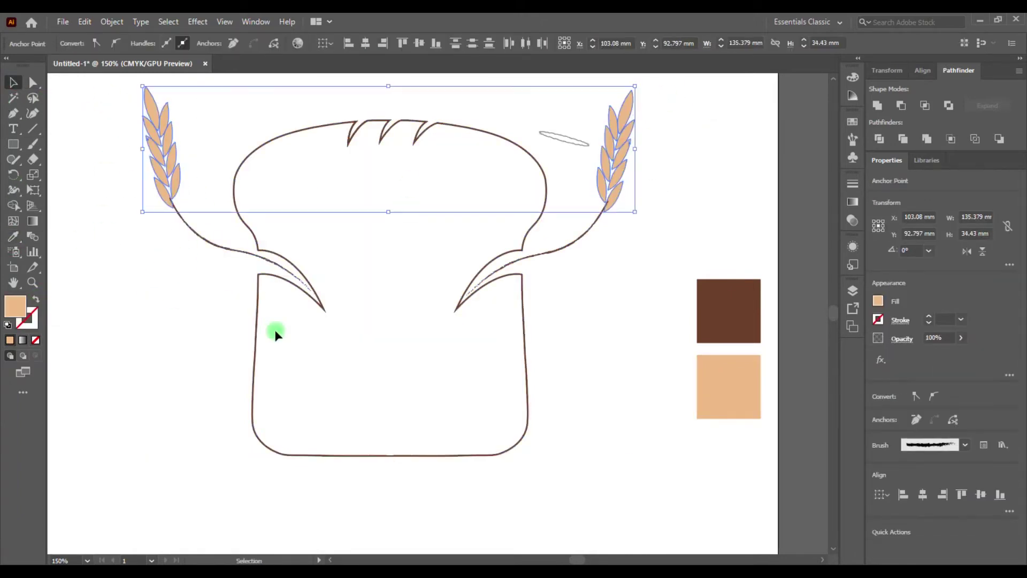
- Dock the Swatches panel beside the Properties panel on the right
click(256, 21)
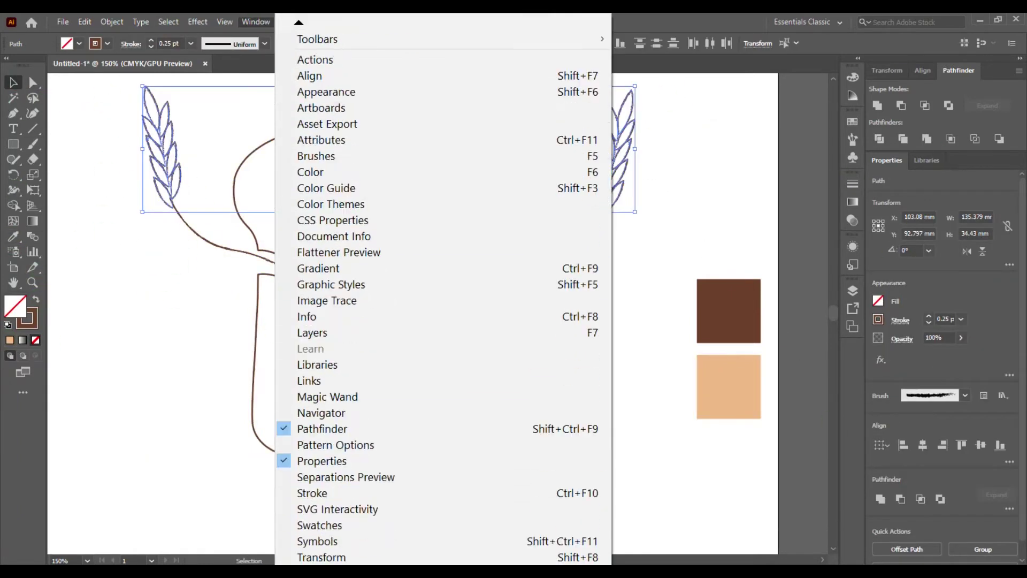
click(321, 518)
drag(706, 121, 987, 255)
drag(931, 292, 926, 160)
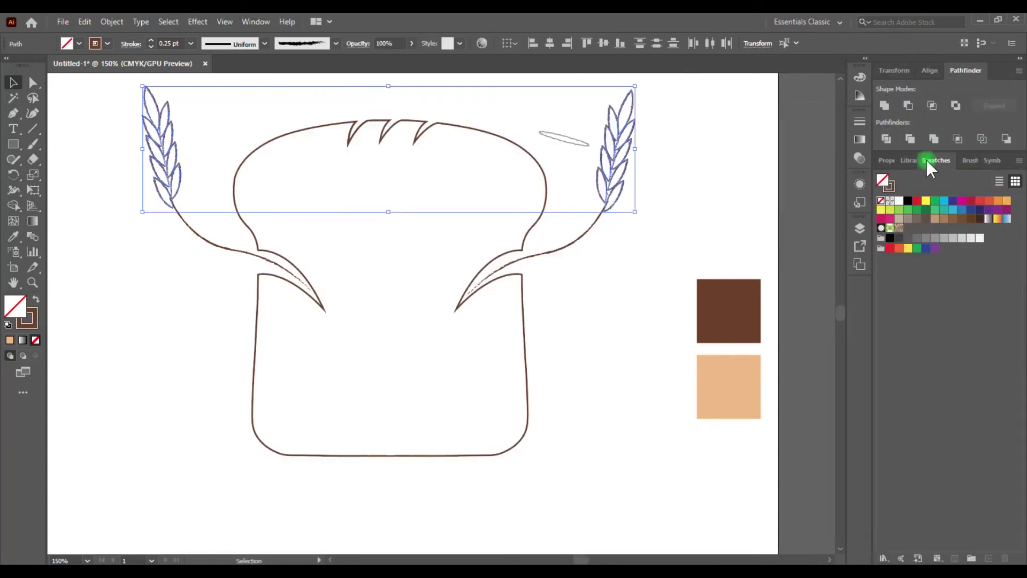
click(961, 169)
drag(904, 294, 958, 160)
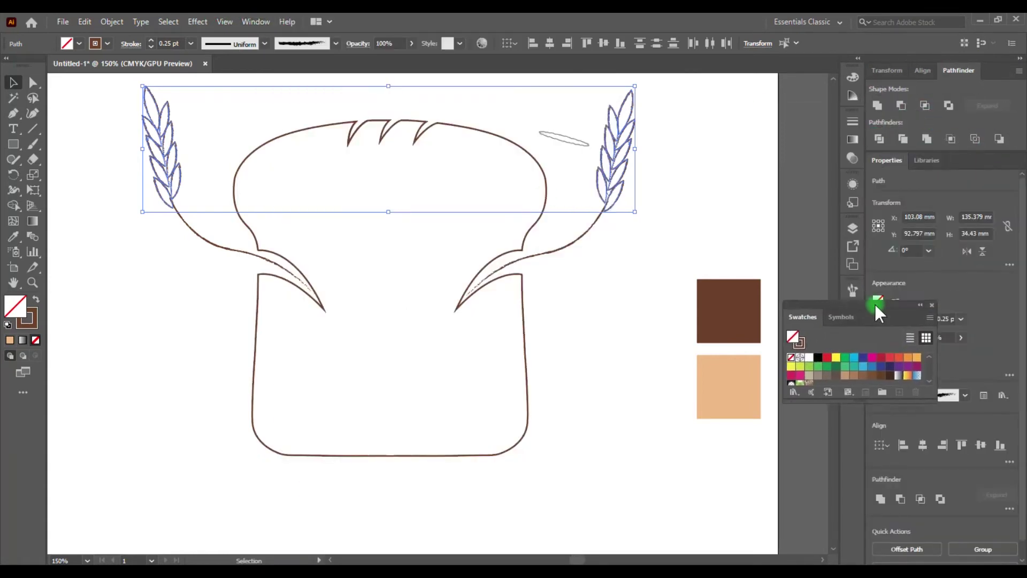
- Save the tan as a swatch, clear the left stem's stray fill, and fill the right wheat head tan
click(478, 450)
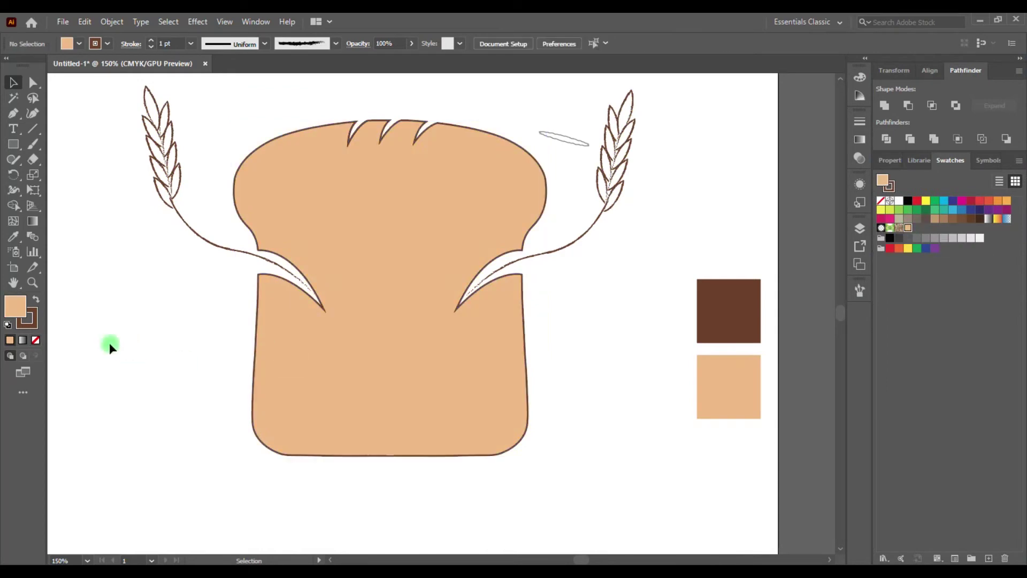
key(a)
key(slash)
click(632, 104)
scroll(203, 159, up, 3)
drag(120, 156, 197, 286)
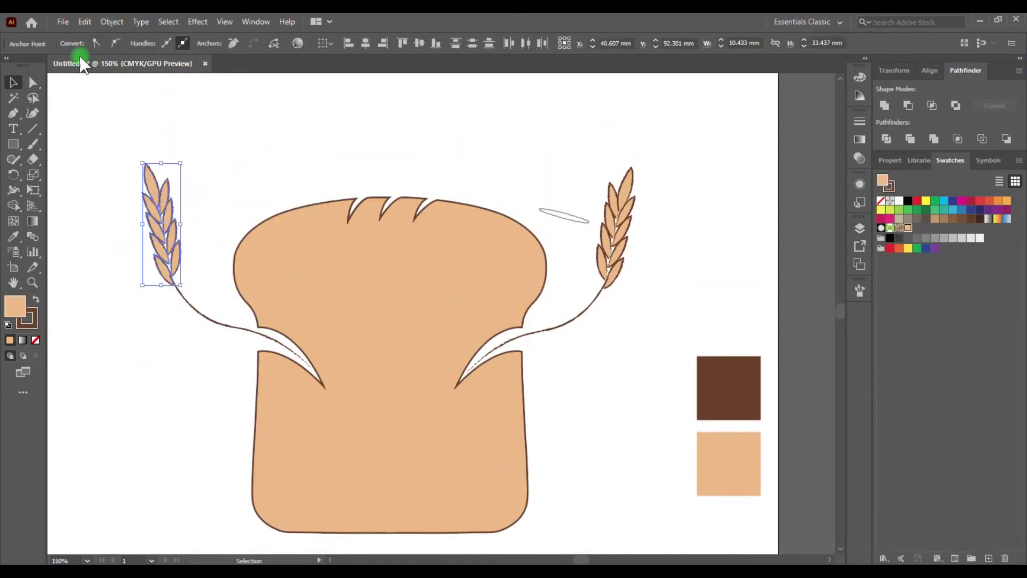
key(v)
click(889, 160)
- Offset the bread outline by -2 mm to create an inner outline
click(609, 391)
key(a)
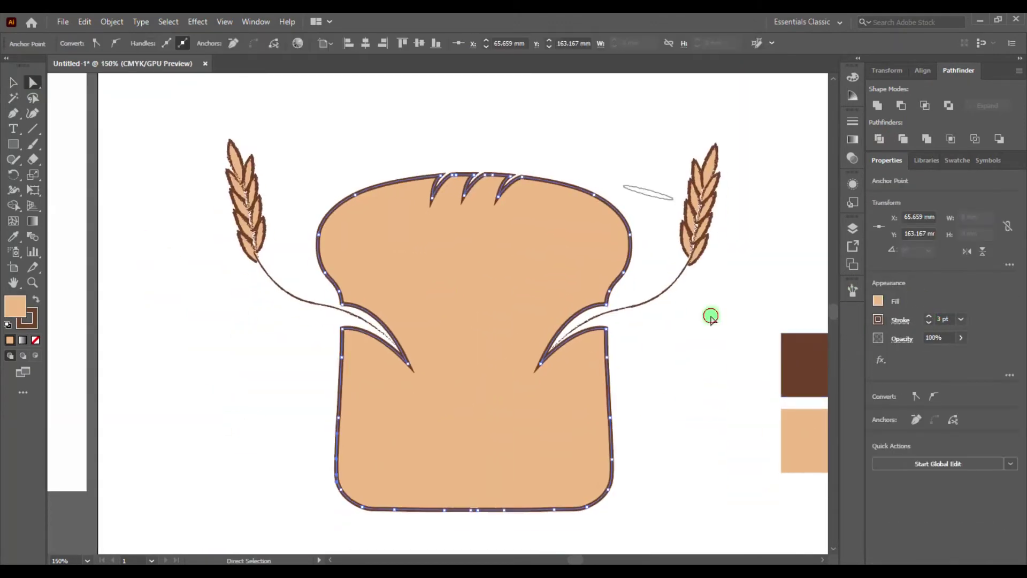
click(329, 349)
scroll(342, 315, up, 1)
click(110, 22)
mouse_move(162, 350)
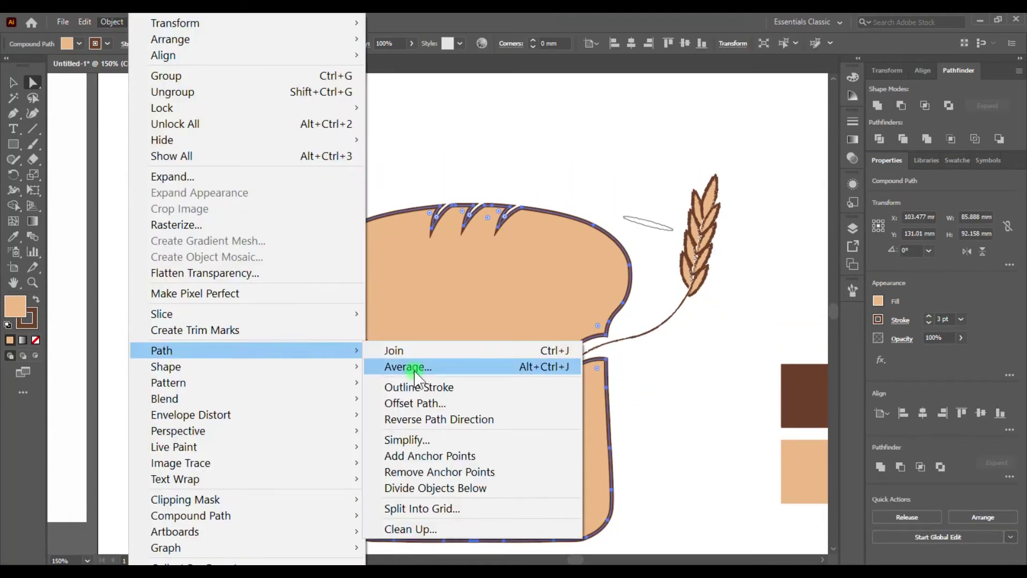
click(428, 397)
text(-2)
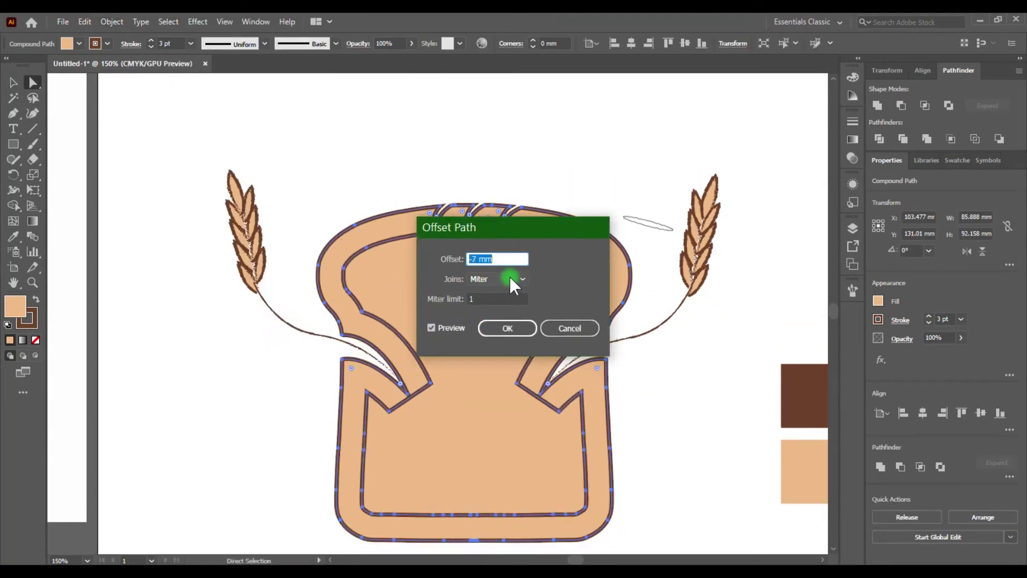
click(507, 328)
click(408, 409)
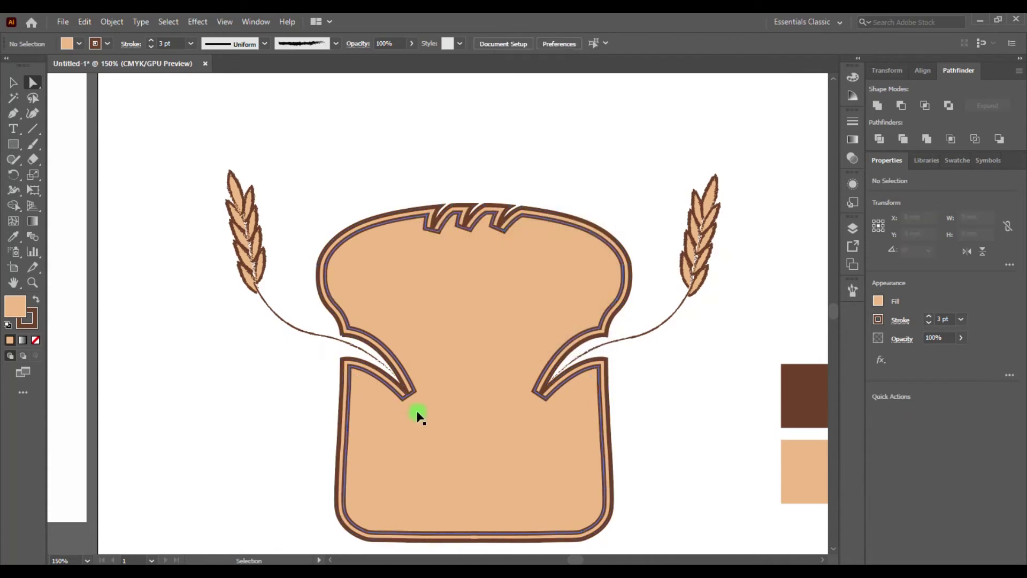
key(ctrl+plus)
key(ctrl+plus)
key(ctrl+plus)
- Pull the inner outline's left tip into a point and deepen a top notch
key(a)
click(285, 299)
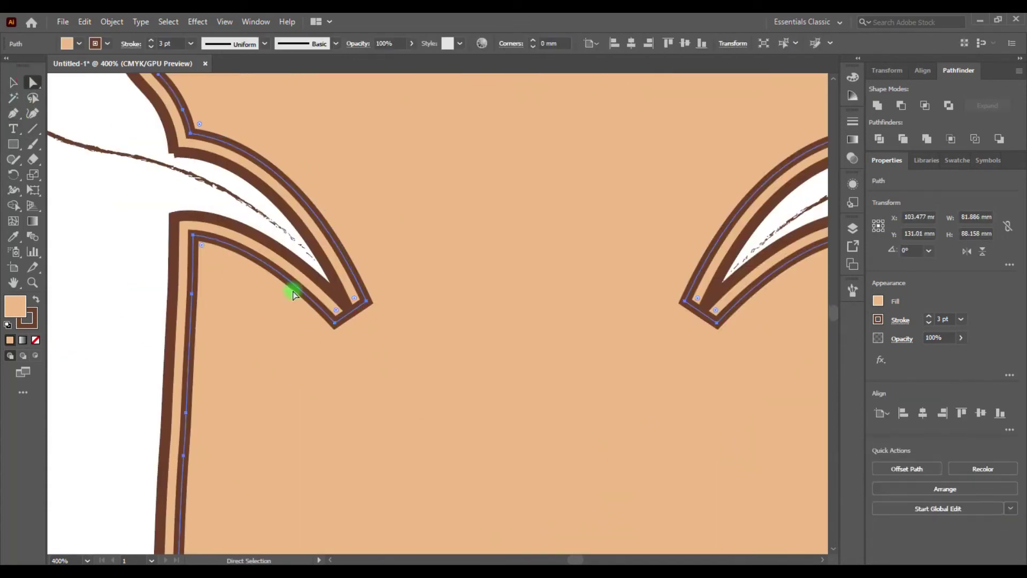
drag(348, 320, 383, 357)
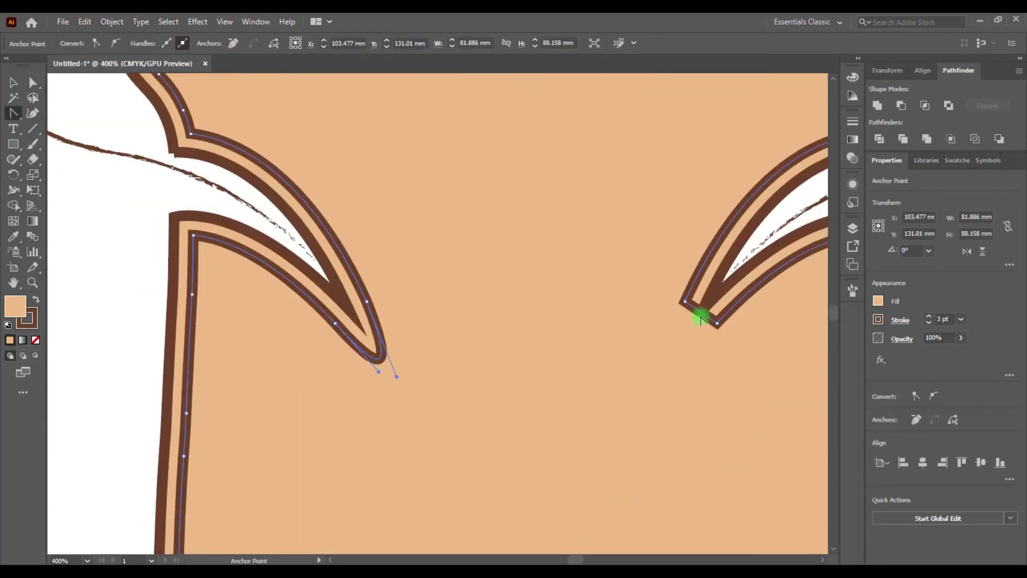
key(ctrl+minus)
key(ctrl+minus)
key(ctrl+minus)
click(386, 232)
key(a)
scroll(385, 232, up, 3)
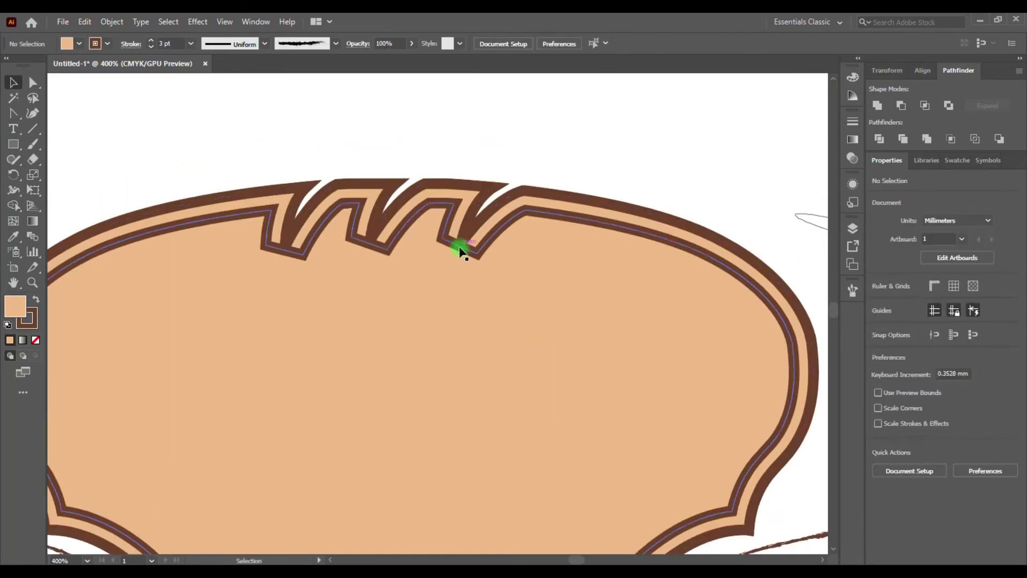
drag(456, 265, 443, 284)
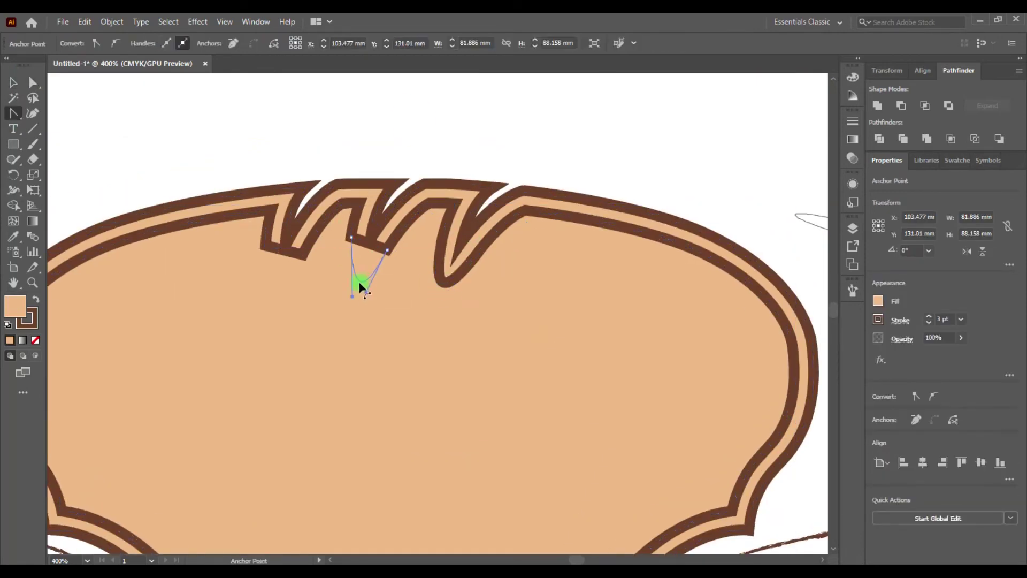
- Merge the band between both outlines into one border and refine the notch anchors
key(v)
shift+click(358, 177)
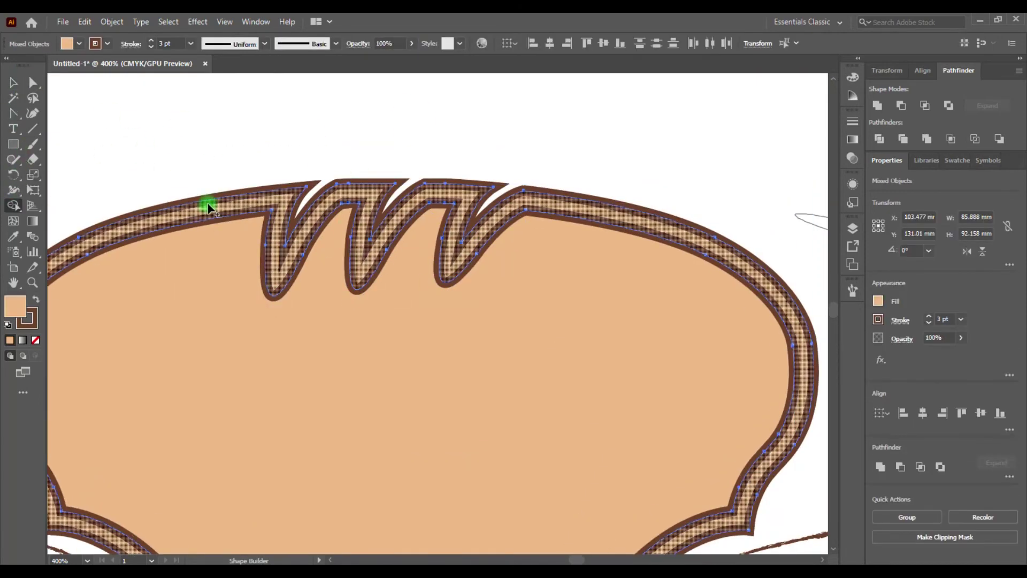
mouse_move(177, 194)
mouse_down()
mouse_move(184, 154)
mouse_move(172, 128)
mouse_up()
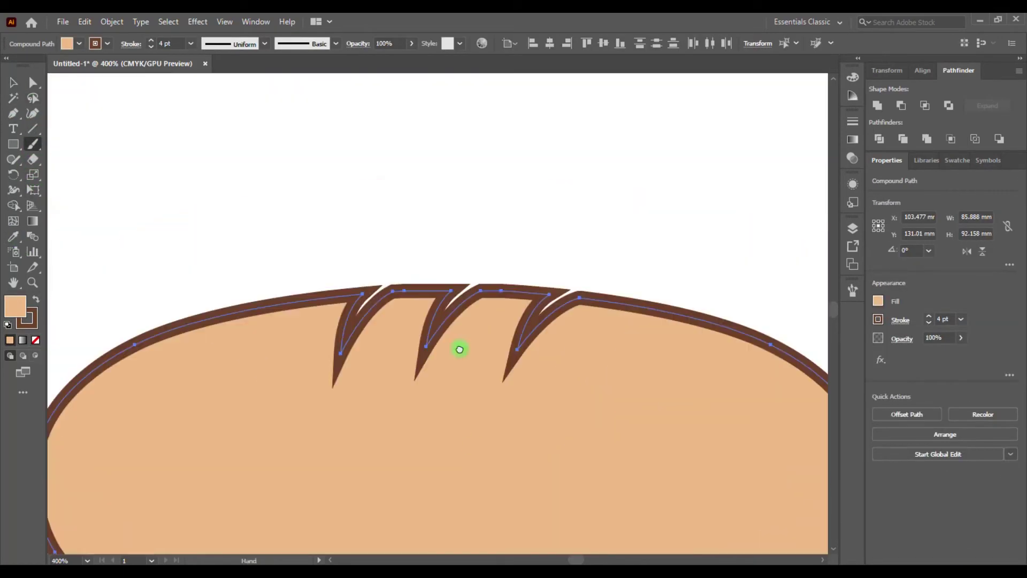
key(a)
click(451, 293)
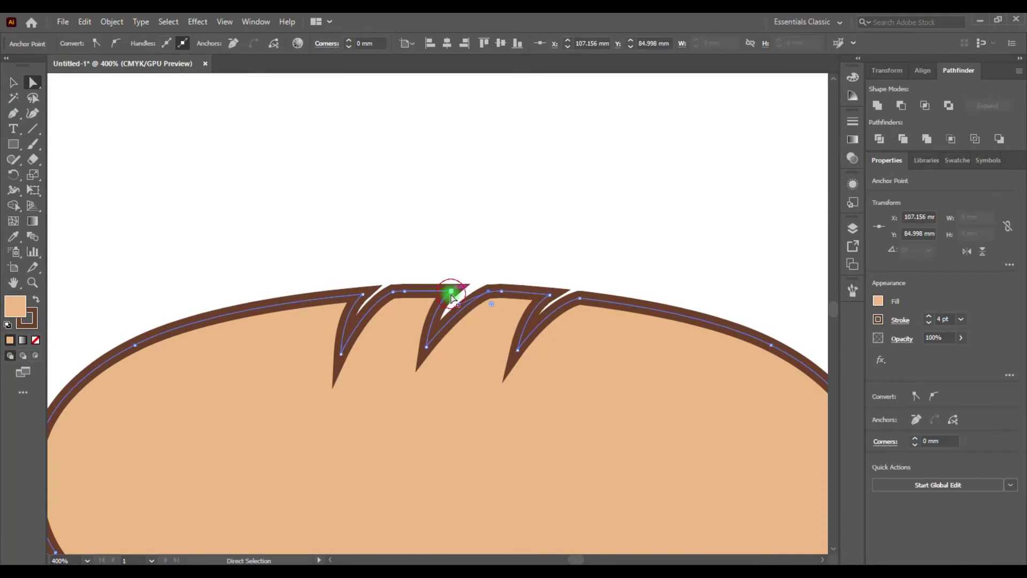
click(589, 303)
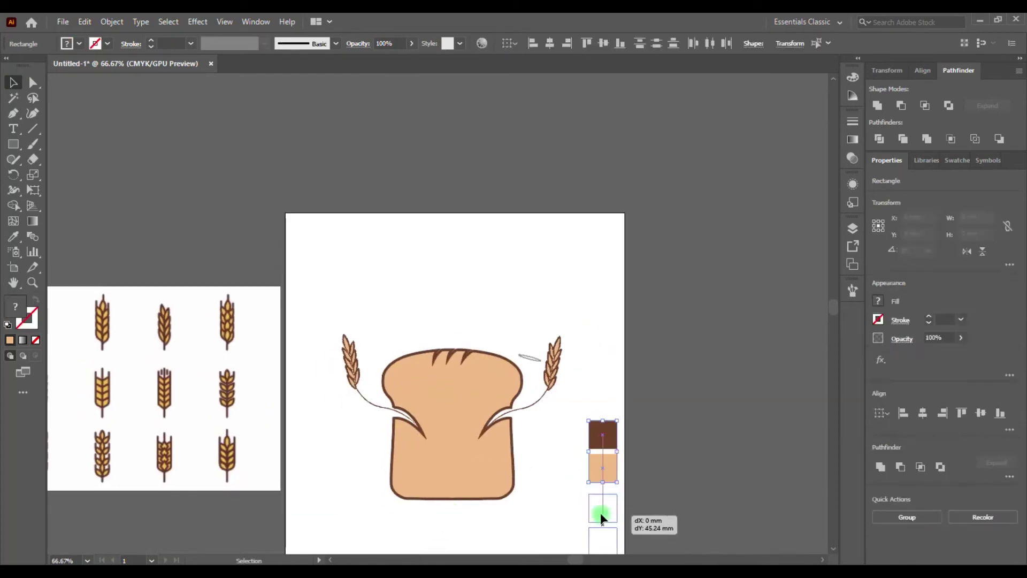
- Place copies of the two colour squares further down
drag(601, 517, 601, 516)
click(90, 117)
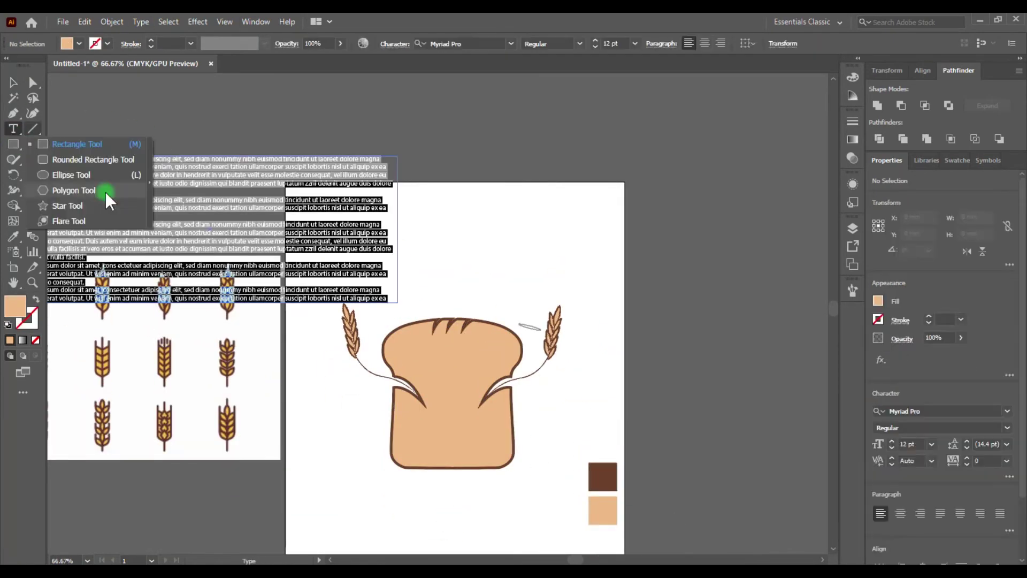
drag(14, 128, 82, 163)
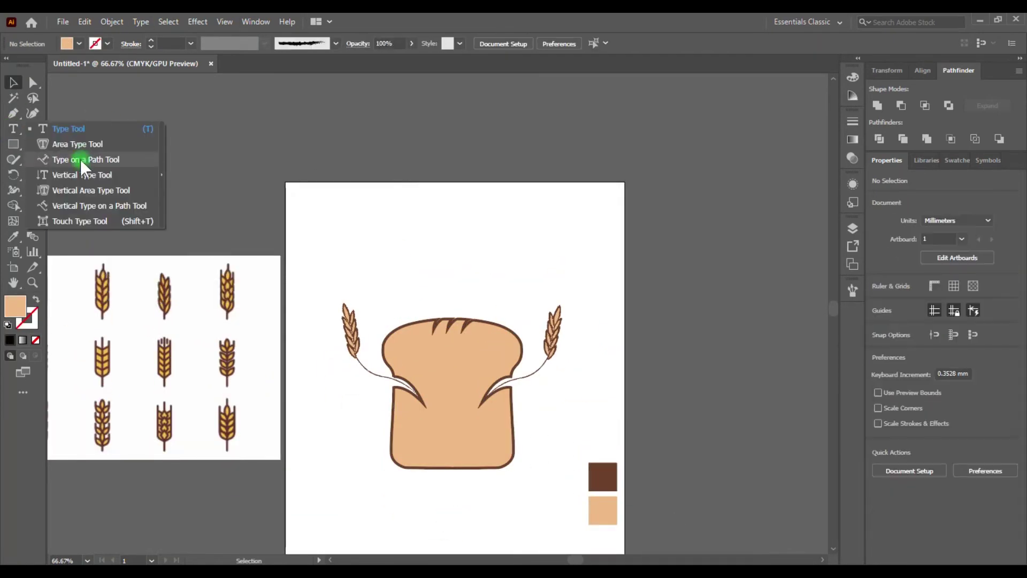
- Draw a curved path over the bread's top crust and set BREAD text along it
key(p)
click(400, 319)
drag(497, 319, 518, 345)
click(13, 128)
click(431, 312)
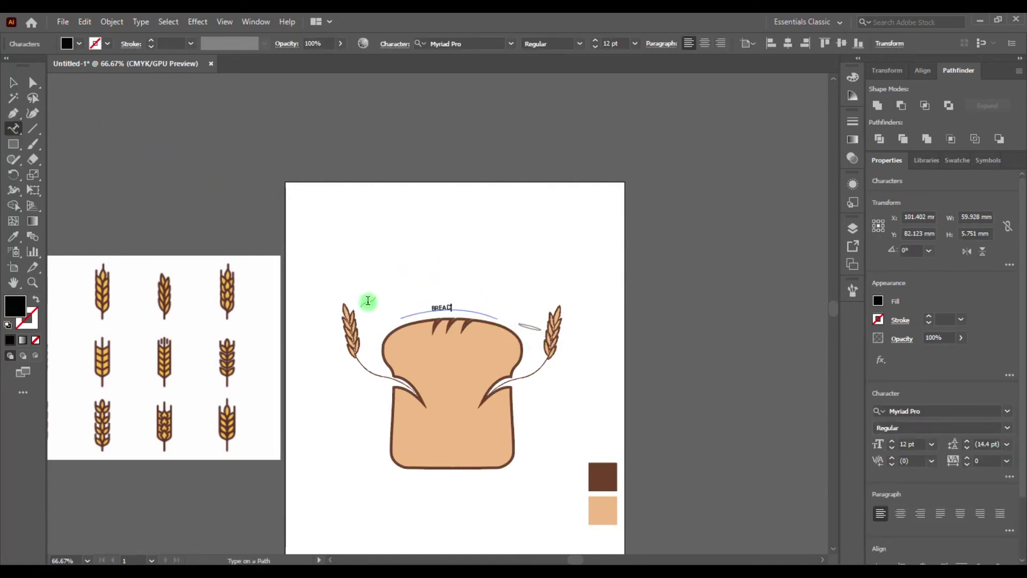
click(510, 44)
scroll(492, 241, up, 3)
key(Escape)
click(271, 187)
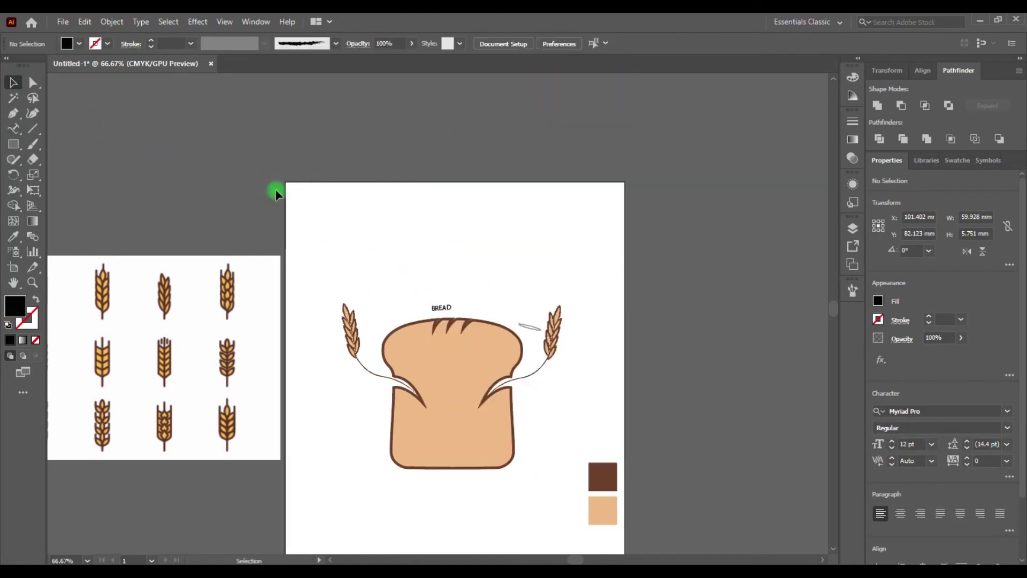
double_click(452, 308)
drag(433, 306, 209, 235)
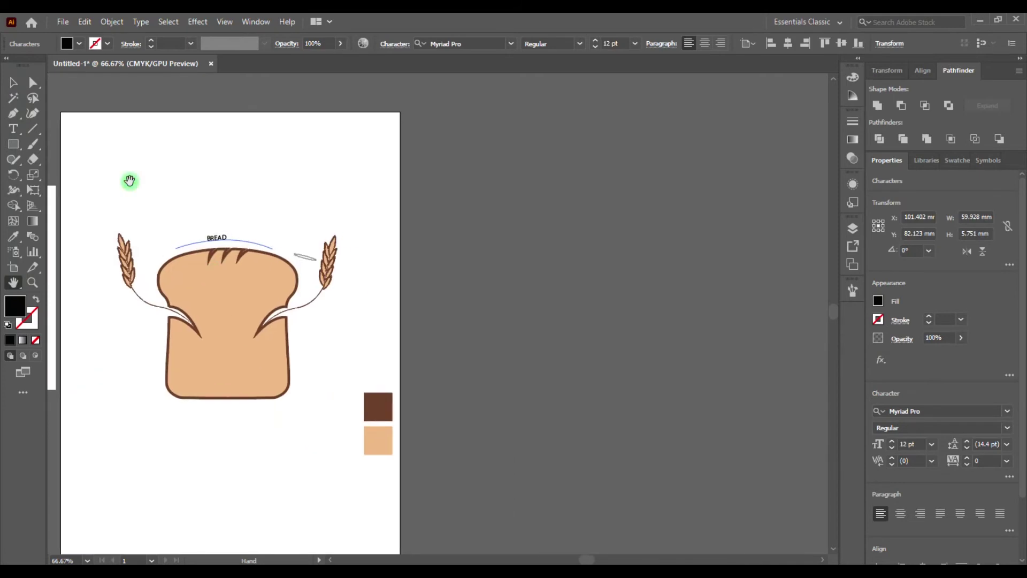
- Change the BREAD text's font to Montserrat Italic
click(511, 43)
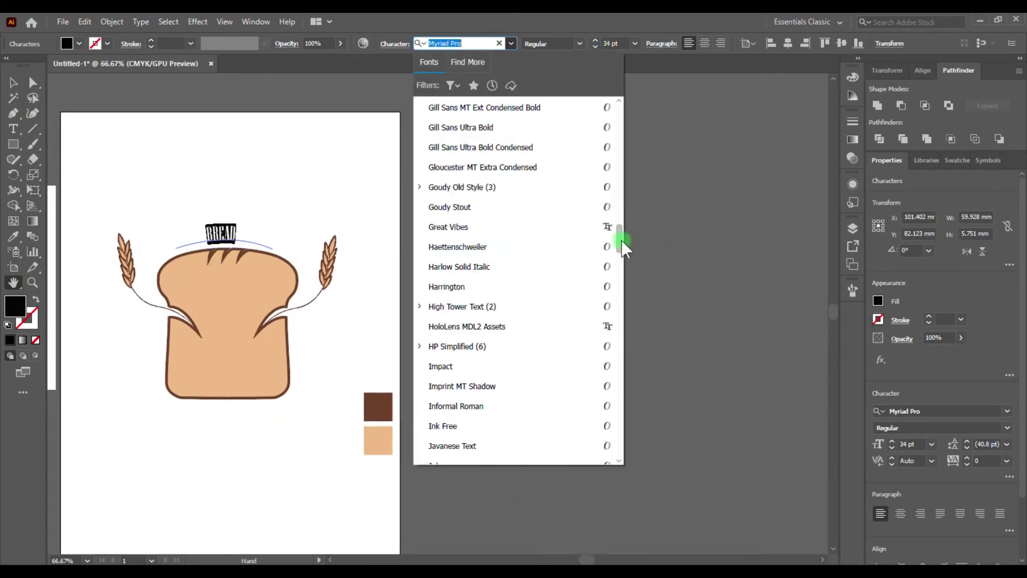
scroll(511, 240, up, 10)
click(230, 232)
key(Down)
key(Down)
key(Down)
key(Down)
key(Down)
key(Down)
key(Down)
key(Down)
key(Down)
key(Down)
key(Down)
key(Down)
key(Down)
key(Down)
key(Down)
key(Down)
key(Down)
key(Down)
text(mon)
key(Down)
key(Down)
key(Down)
key(Down)
key(Down)
key(Down)
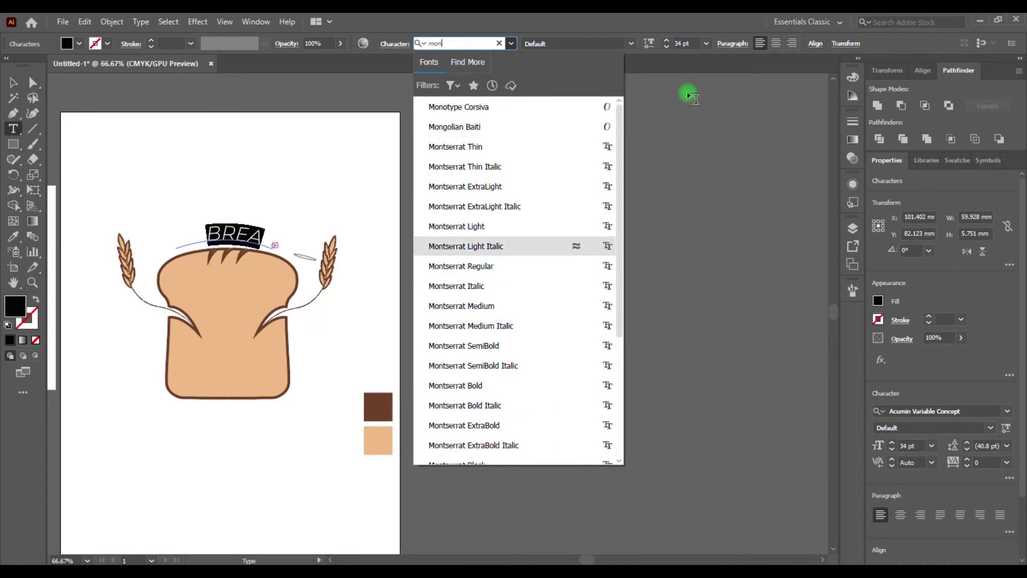
key(Down)
key(Down)
key(Down)
key(Return)
key(ctrl+plus)
key(ctrl+plus)
key(ctrl+plus)
- Select the BREAD letters with the Type tool
click(13, 81)
click(345, 324)
key(t)
drag(349, 316, 431, 318)
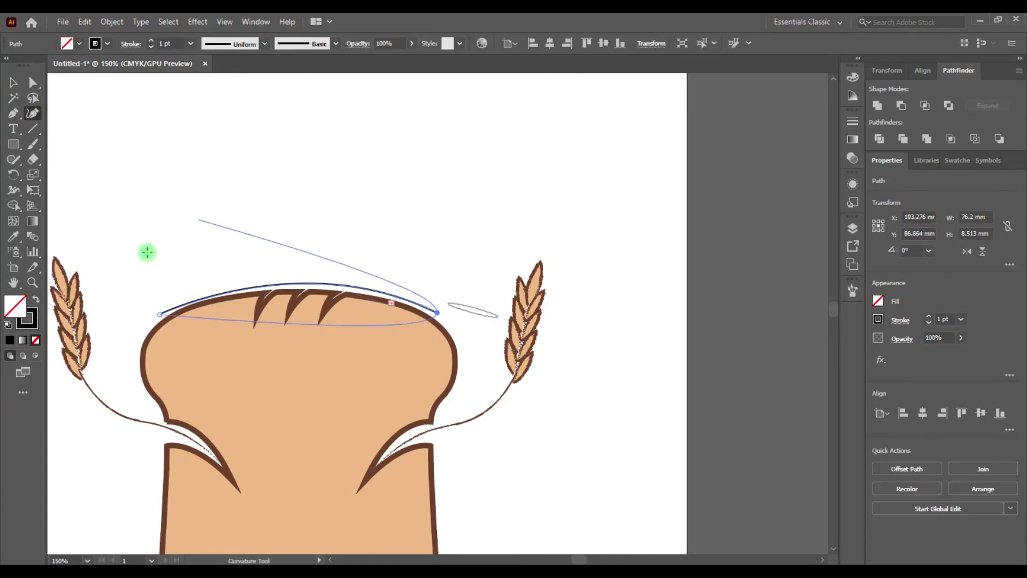
- Draw an arched path with the Pen tool over the bread's top edge
key(p)
click(158, 310)
drag(440, 312, 591, 374)
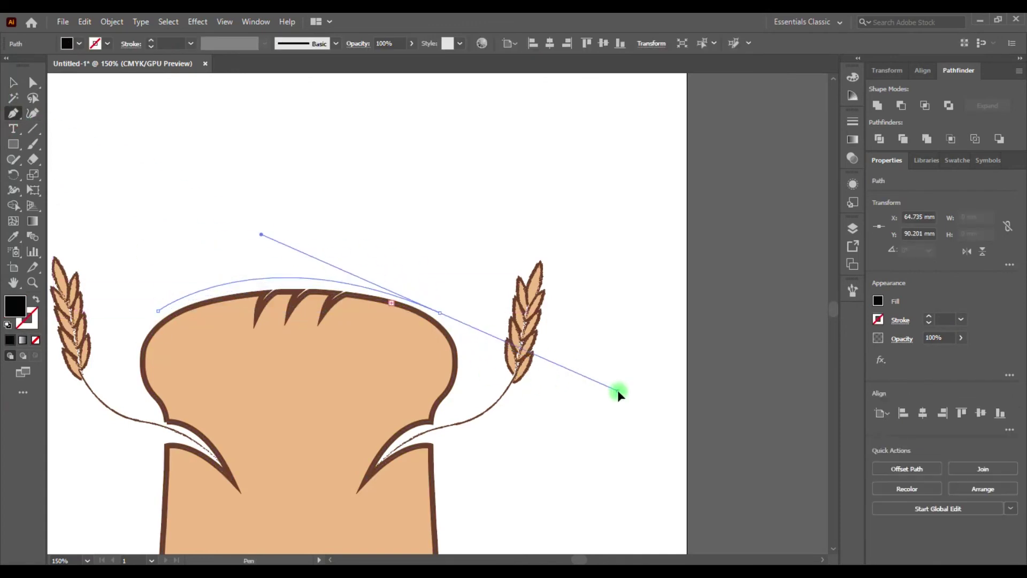
drag(13, 129, 69, 167)
- Type BREAD along the arch at 42 pt, eyedroppering the bread's peach fill and brown outline
click(218, 293)
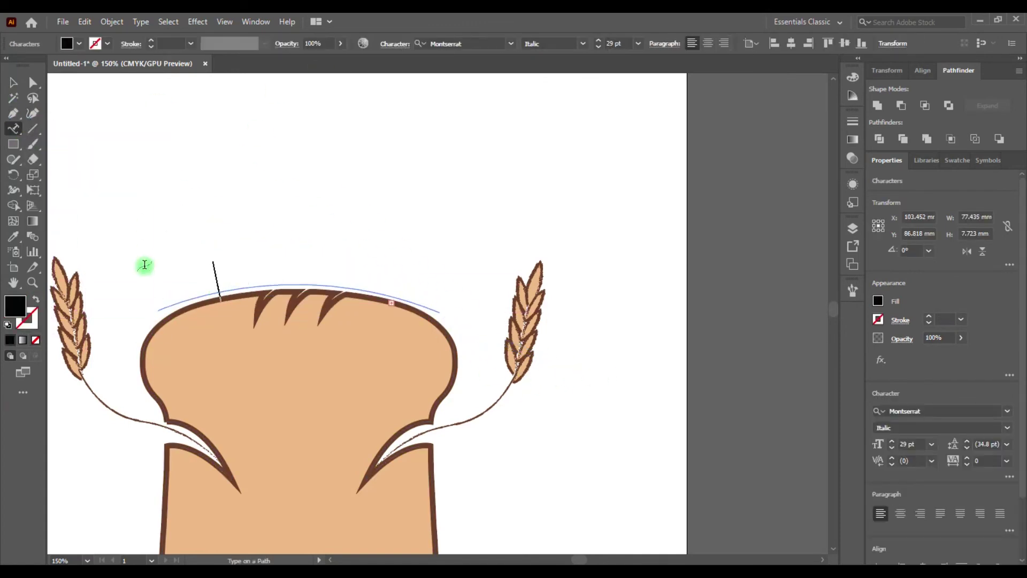
text(BREAD)
key(ctrl+a)
click(610, 44)
text(42)
key(Return)
key(Escape)
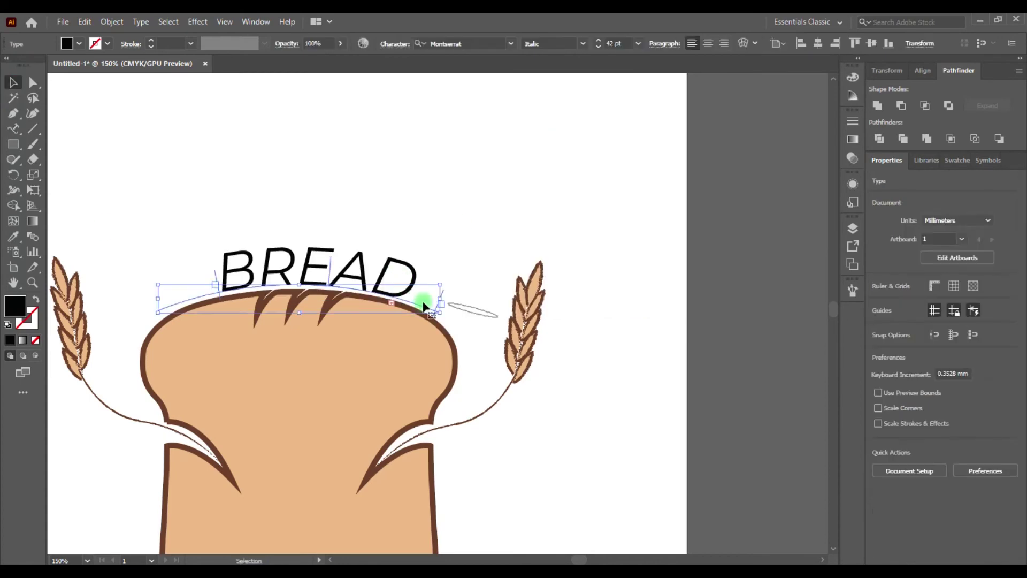
scroll(116, 255, up, 3)
scroll(287, 253, down, 5)
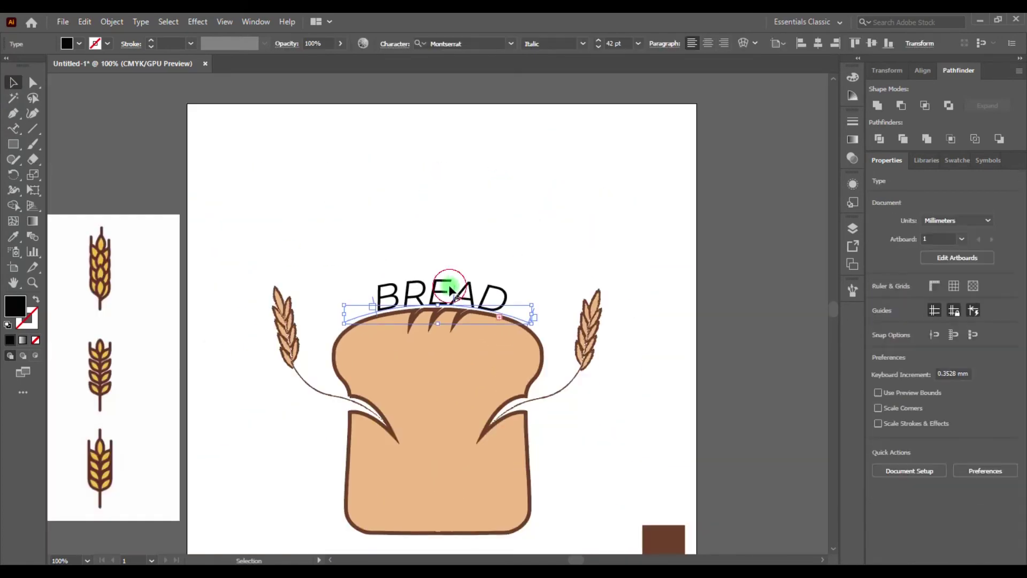
key(i)
click(344, 371)
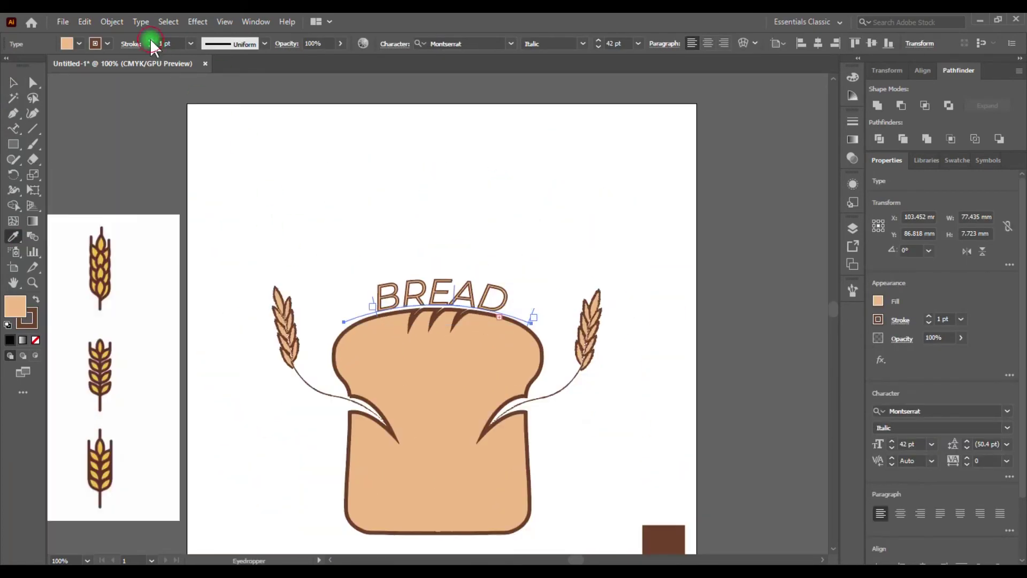
- Add the word AND on the bread with the bread's fill and outline
key(t)
click(407, 397)
text(AND)
click(401, 351)
click(14, 82)
- Drag a copy of the text below for BEYOND, then select the bread and all three words
scroll(402, 421, down, 3)
mouse_move(419, 308)
mouse_down()
mouse_move(410, 471)
mouse_move(382, 473)
mouse_up()
drag(449, 171, 469, 508)
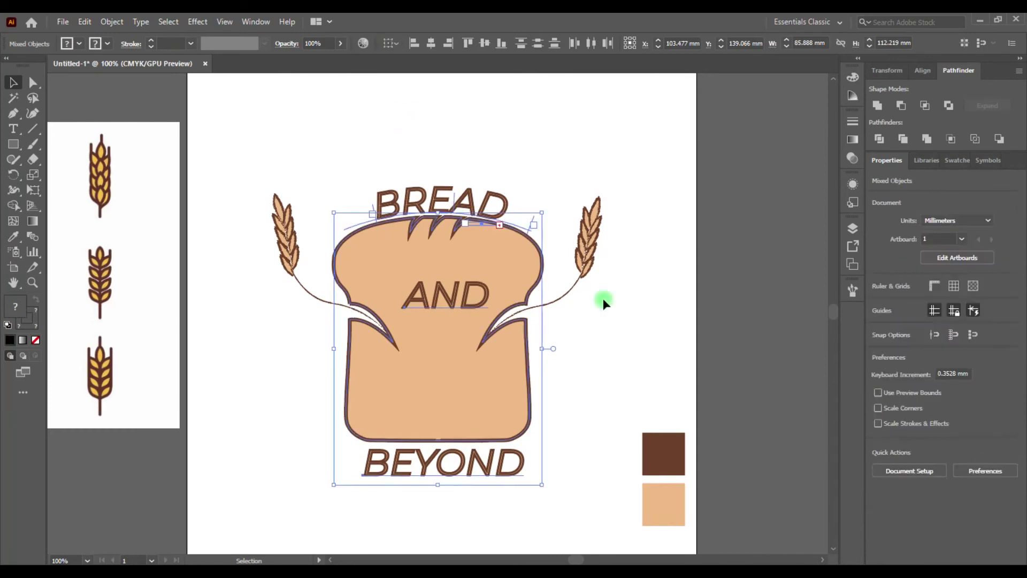
- Horizontally centre the words on the bread and move AND up into the slice's neck
click(922, 70)
click(901, 105)
click(880, 181)
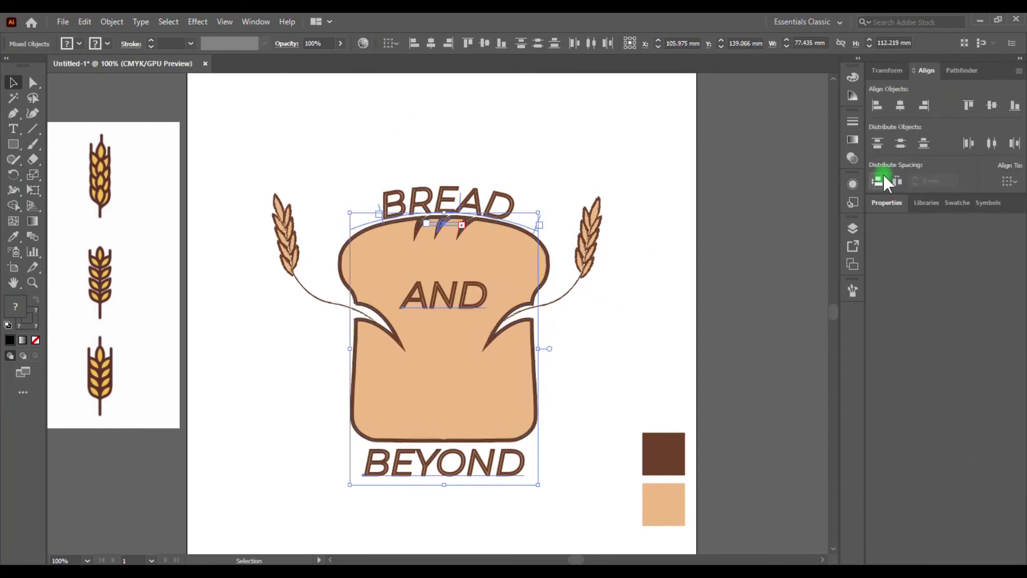
click(283, 369)
drag(443, 369, 443, 306)
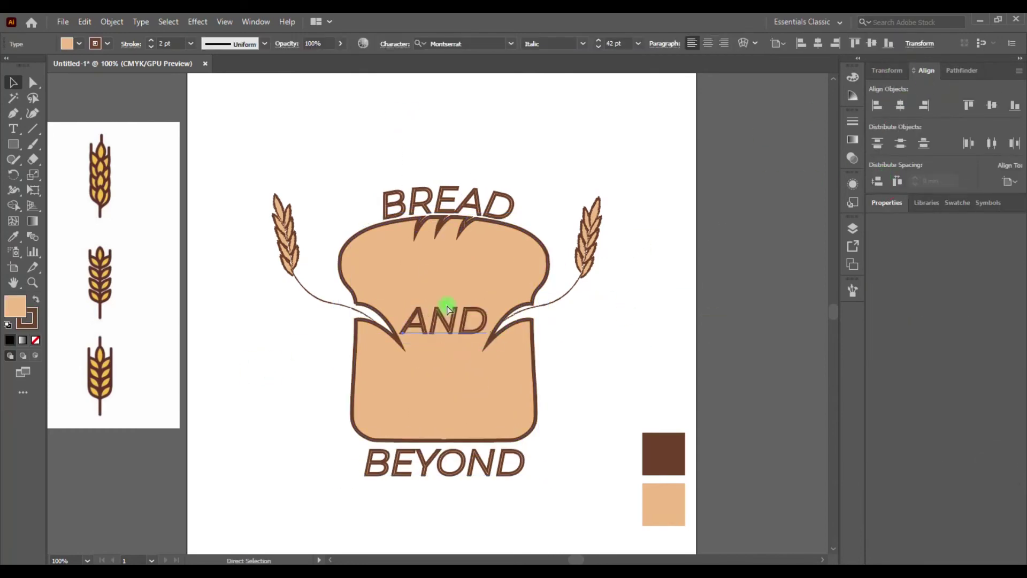
click(440, 461)
scroll(440, 461, up, 4)
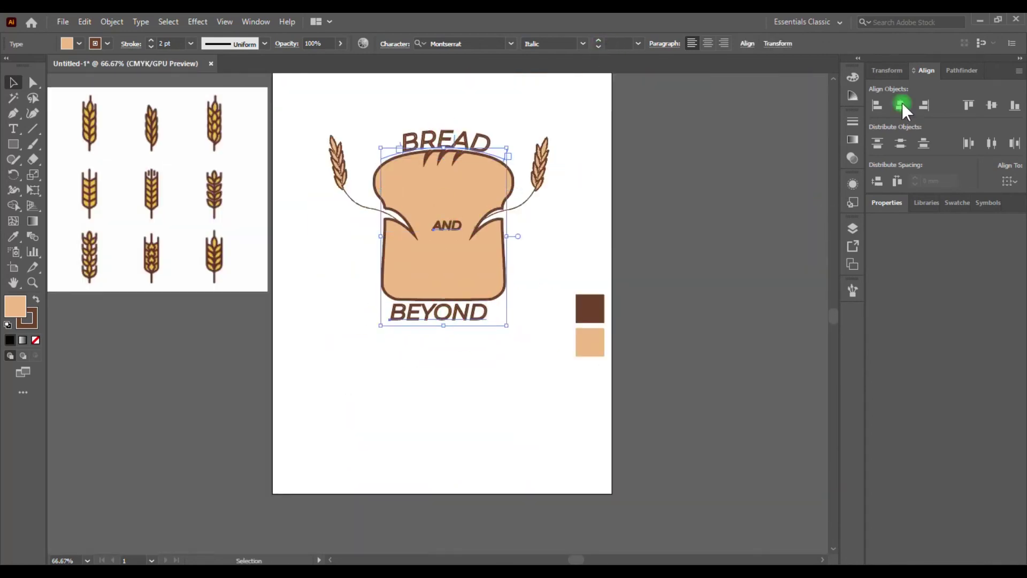
- Nudge the right wheat stalk into place, then select BEYOND and the arched BREAD
click(901, 105)
drag(305, 184, 383, 298)
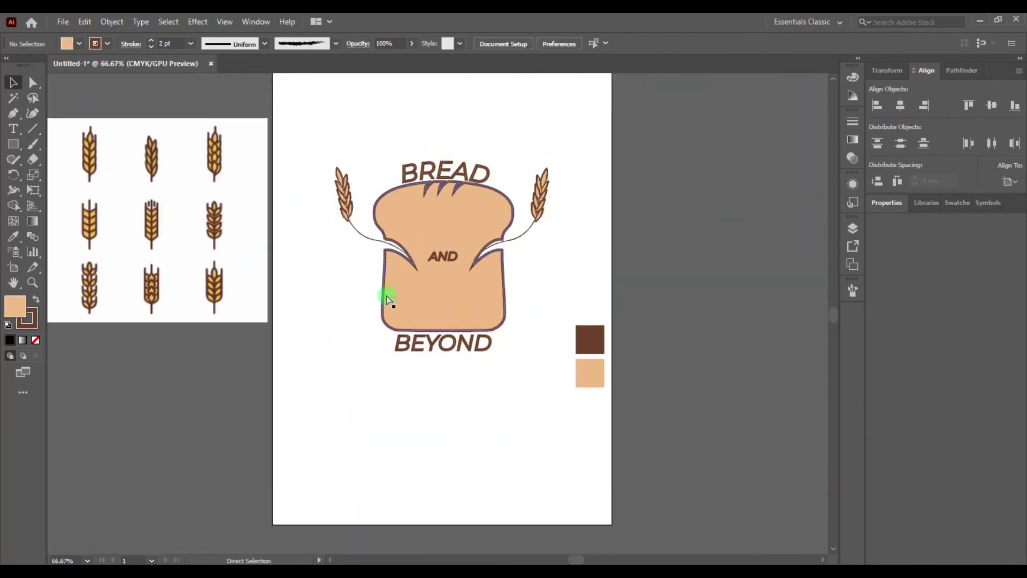
scroll(383, 298, up, 2)
drag(624, 265, 623, 267)
scroll(450, 321, up, 1)
click(488, 529)
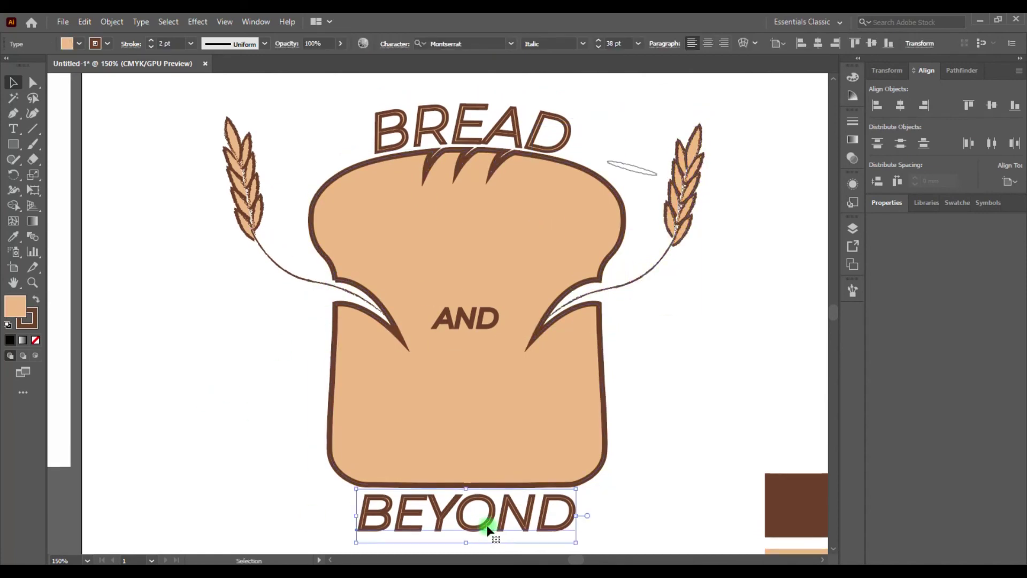
click(405, 125)
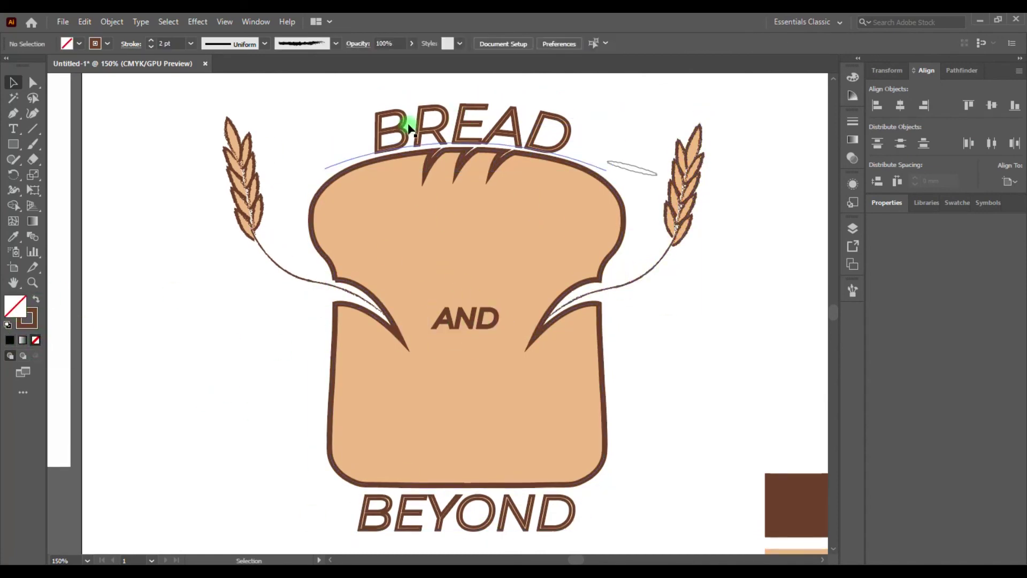
- Make BREAD, AND and BEYOND solid brown using the brown swatch
click(750, 509)
key(v)
click(473, 323)
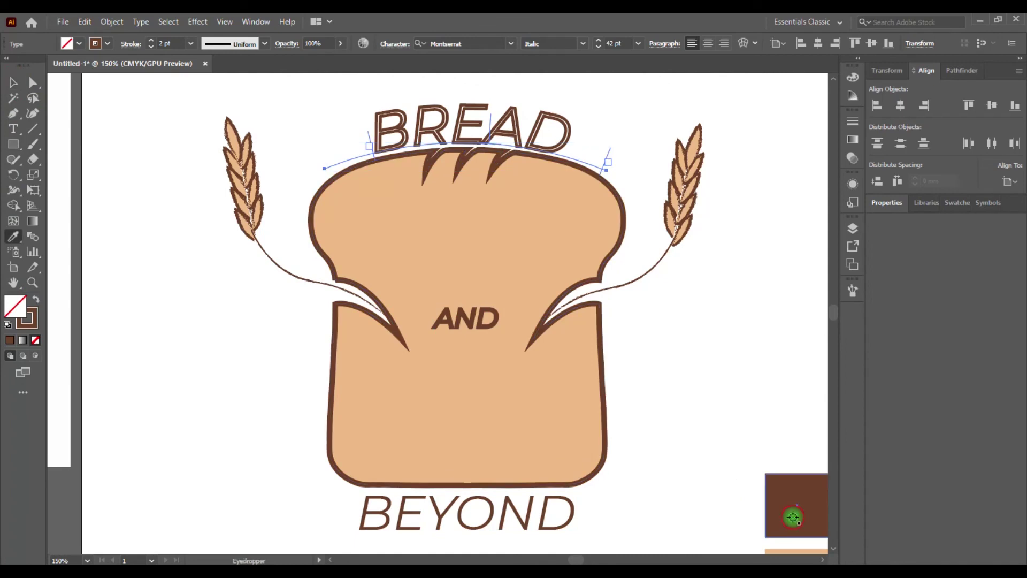
click(793, 517)
key(v)
shift+click(465, 317)
click(583, 43)
click(557, 242)
click(213, 342)
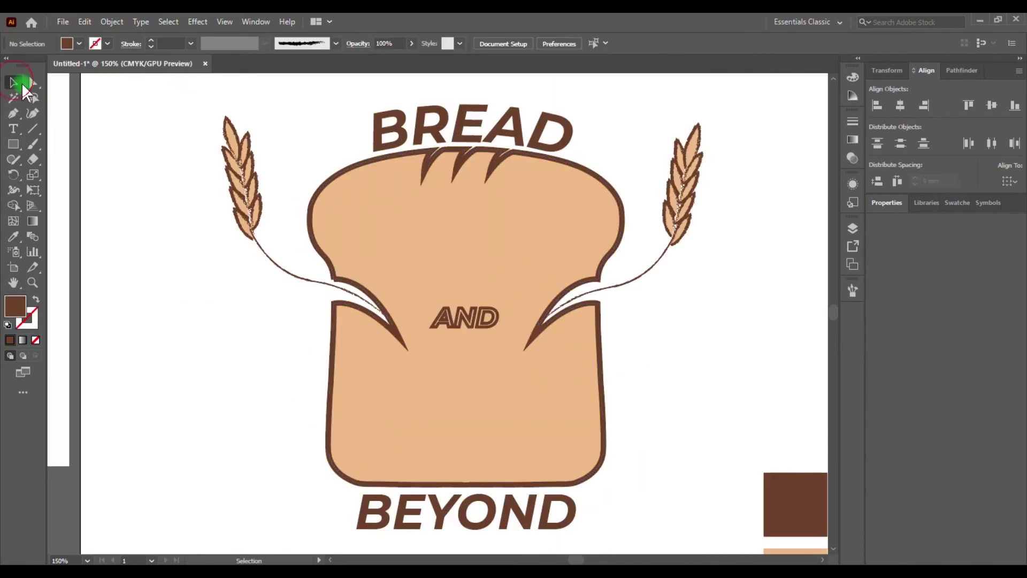
- Move BEYOND inside the bottom of the bread and fit the artboard in view
click(466, 453)
click(315, 546)
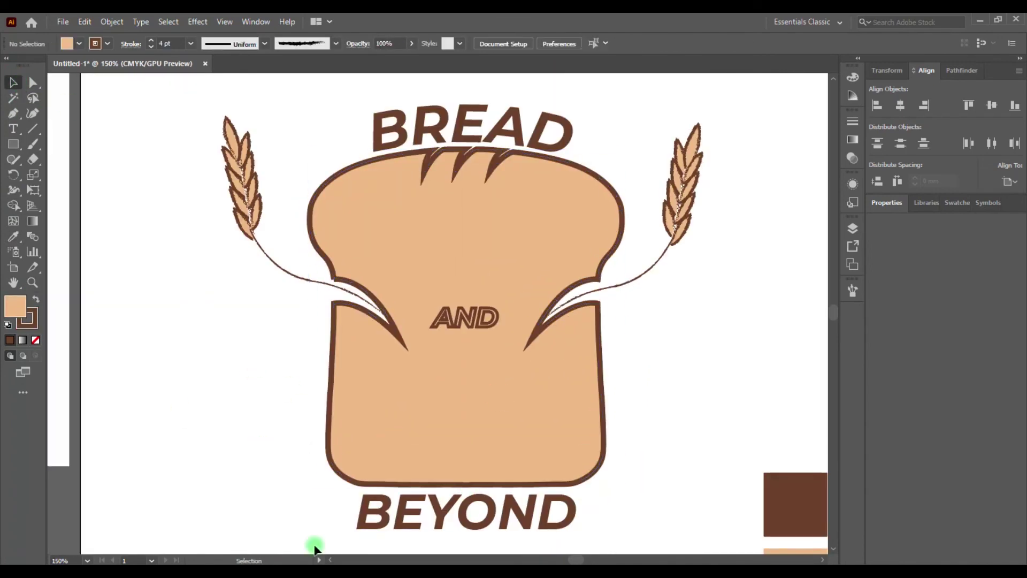
drag(447, 469, 448, 468)
click(465, 316)
key(ctrl+0)
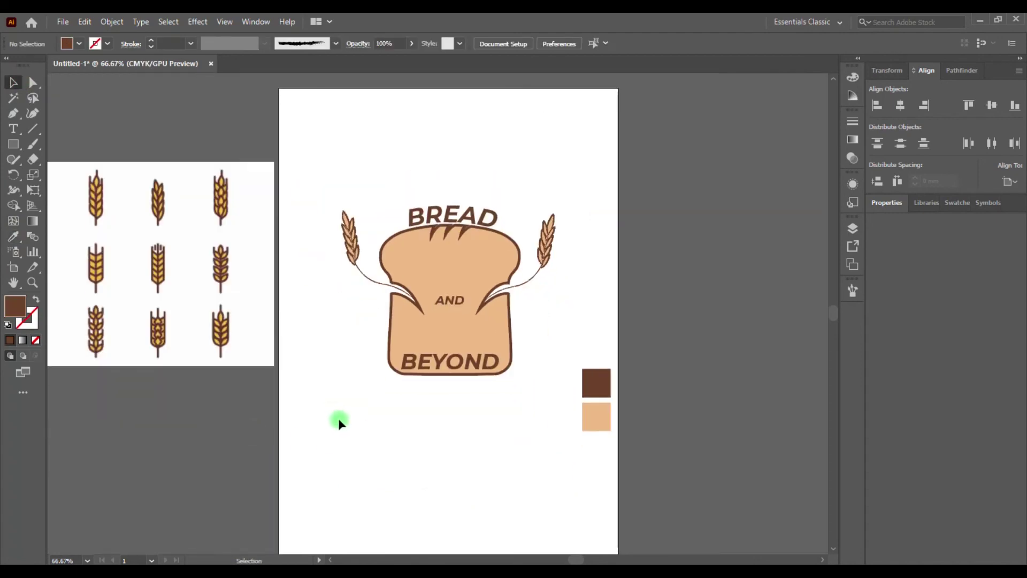
- Draw two round translucent brown spots of different sizes on the bread with the Ellipse tool
click(14, 144)
click(81, 183)
drag(399, 257, 416, 274)
key(ctrl+equal)
key(ctrl+equal)
key(ctrl+equal)
drag(466, 344, 457, 337)
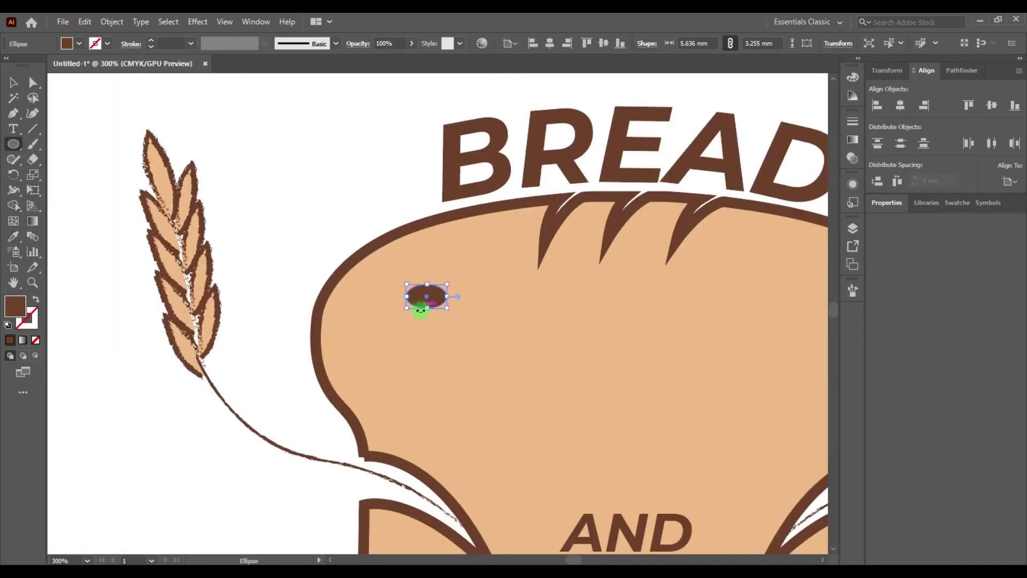
drag(415, 284, 443, 311)
key(ctrl+minus)
key(ctrl+minus)
- Copy the spots to the bread's right side, lower left and top right
drag(538, 331, 537, 330)
drag(314, 202, 327, 400)
drag(556, 345, 578, 183)
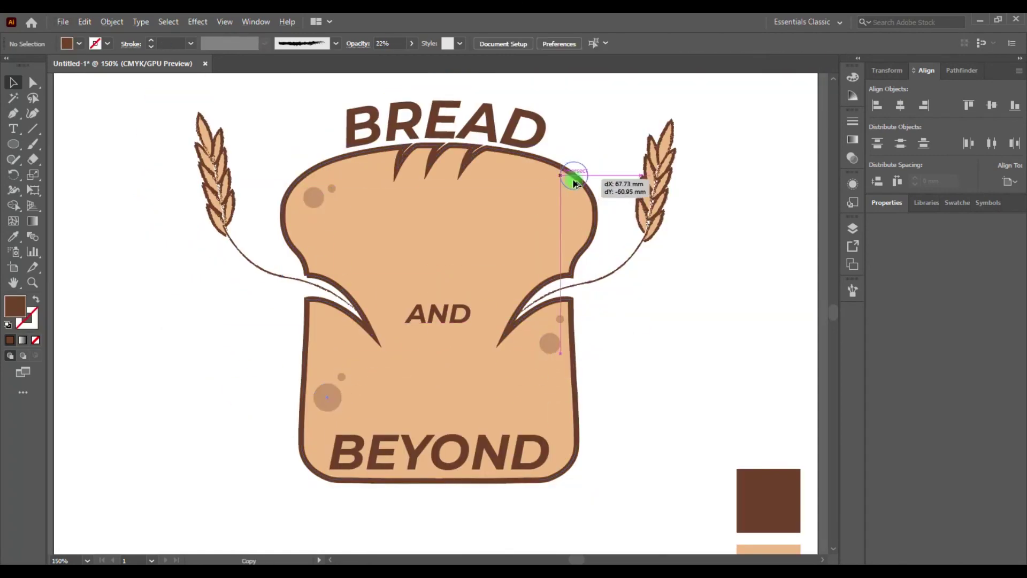
click(560, 213)
key(v)
click(248, 342)
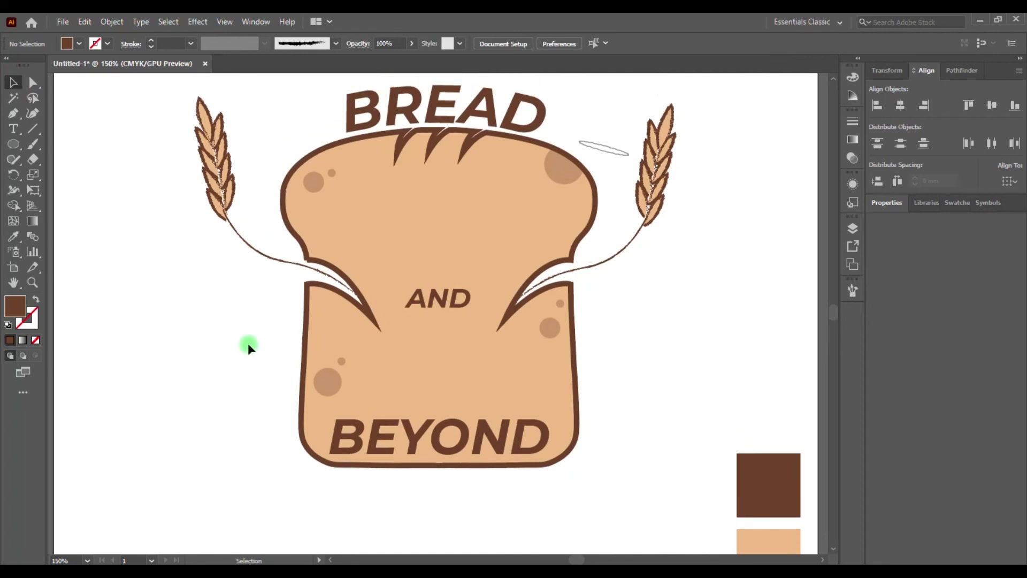
key(ctrl+minus)
key(ctrl+minus)
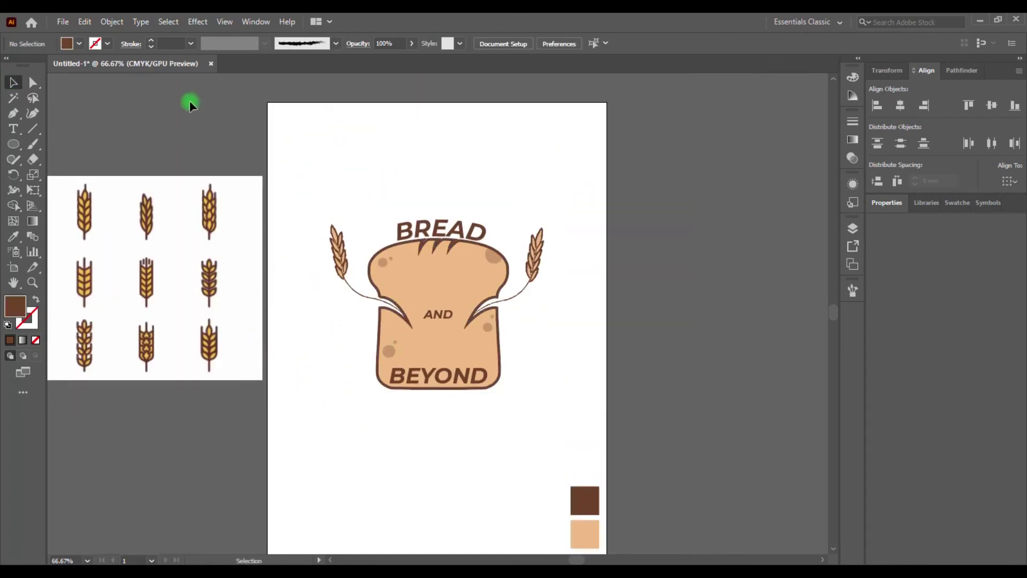